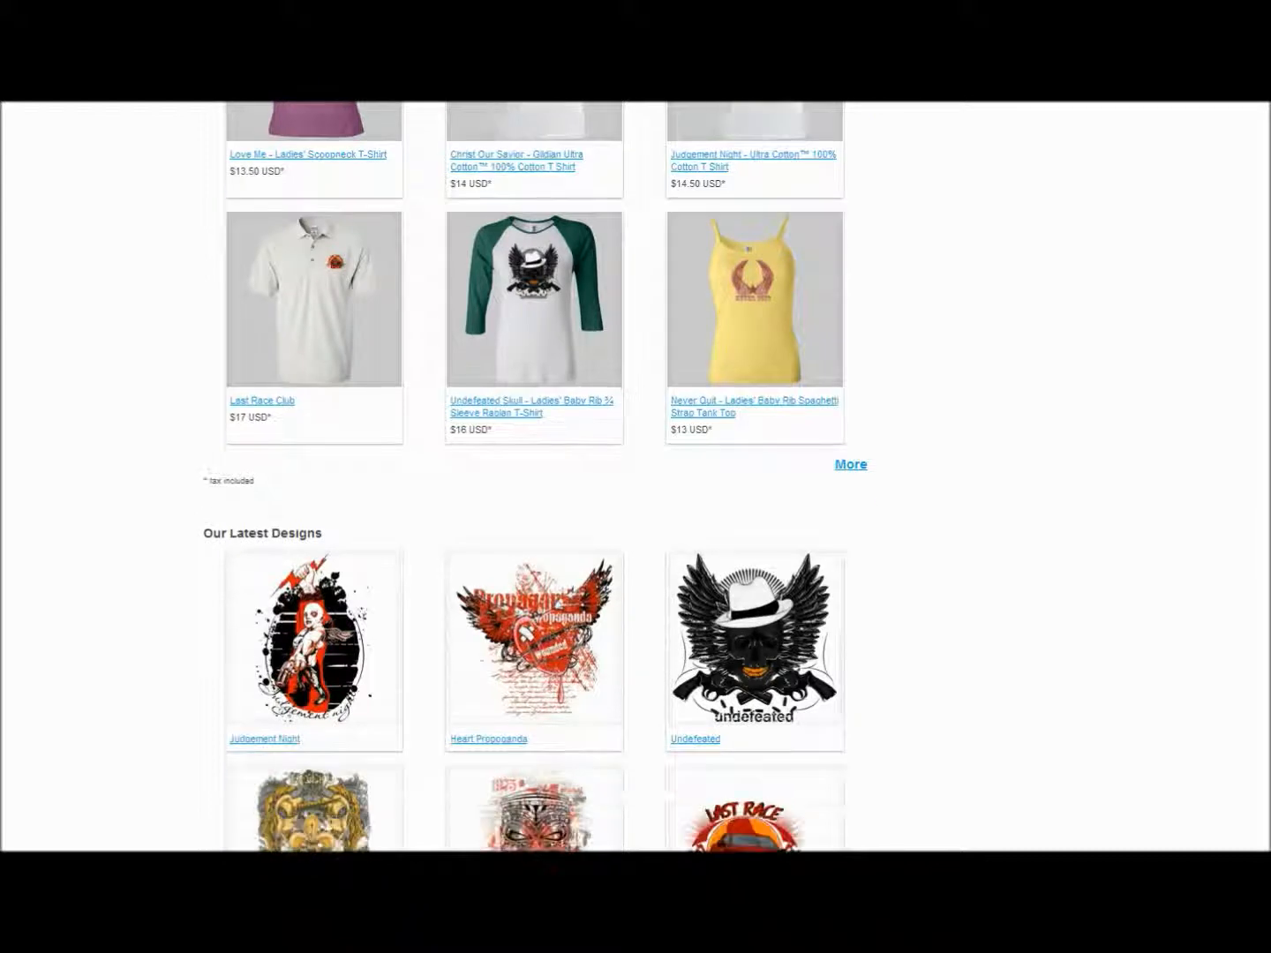
Open the store manager's Page Elements settings under the appearance settings.
scroll(536, 477, down, 1)
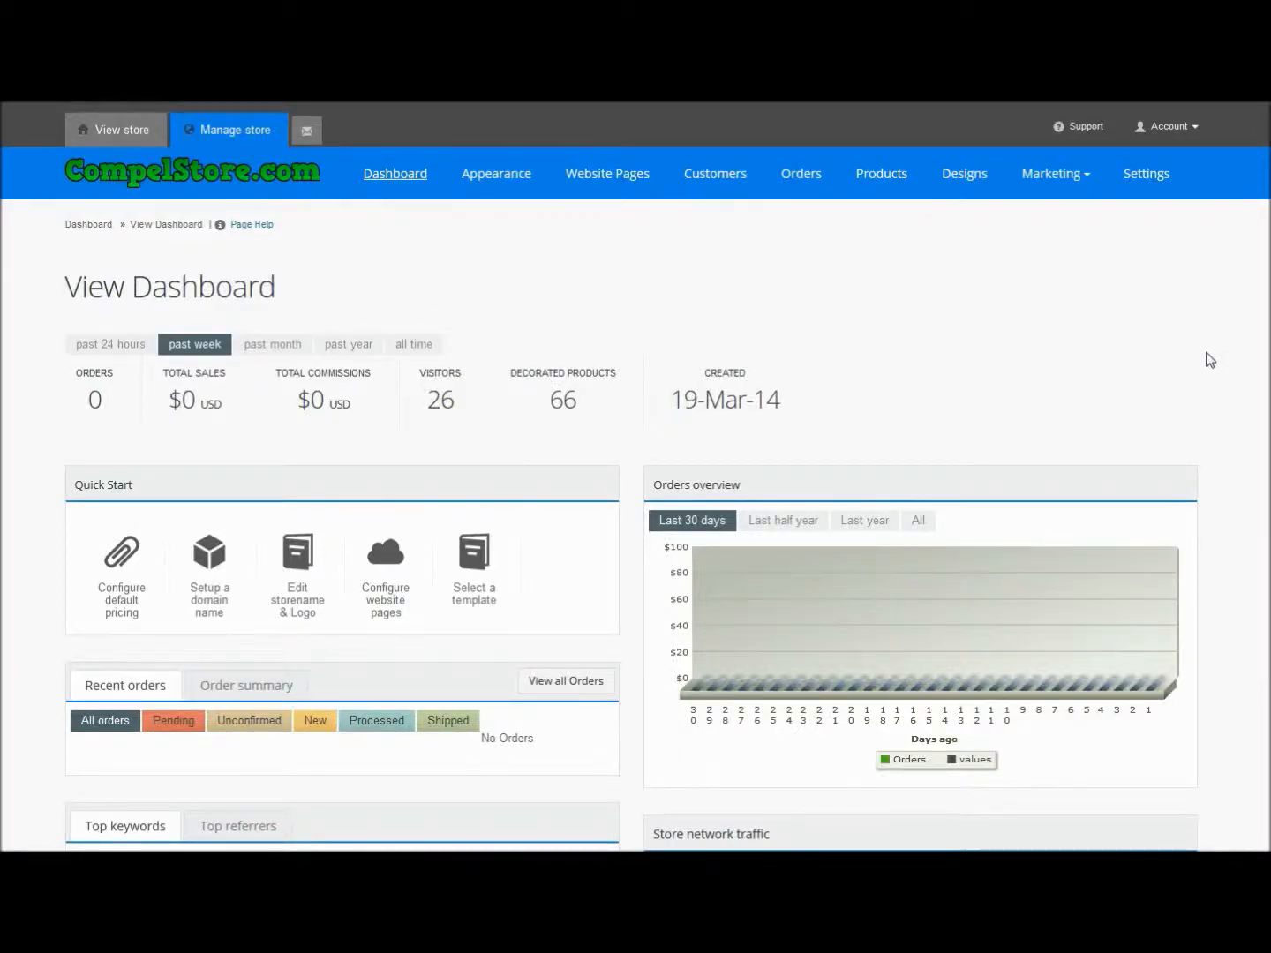
click(1146, 173)
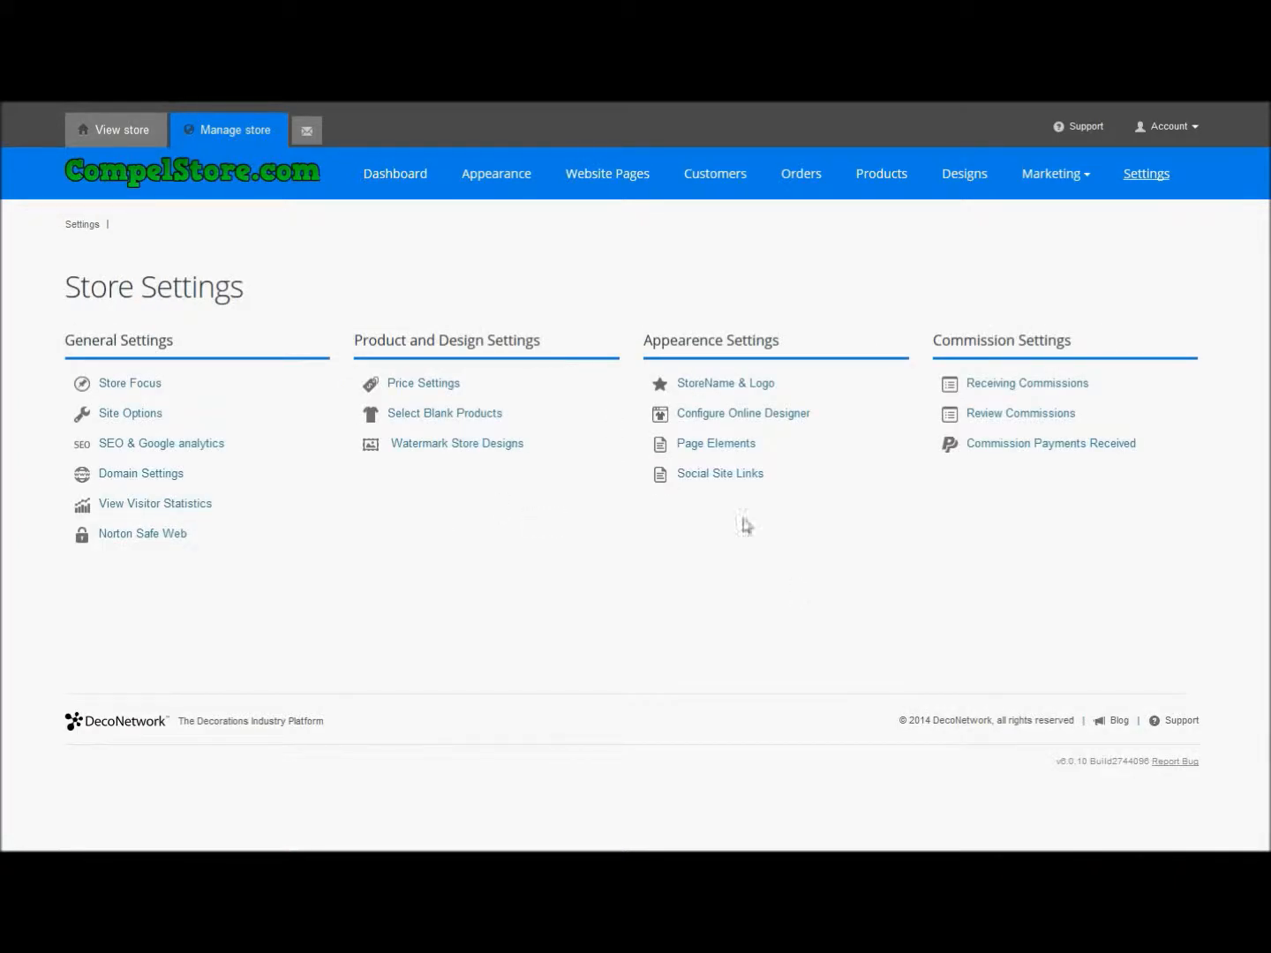
click(709, 450)
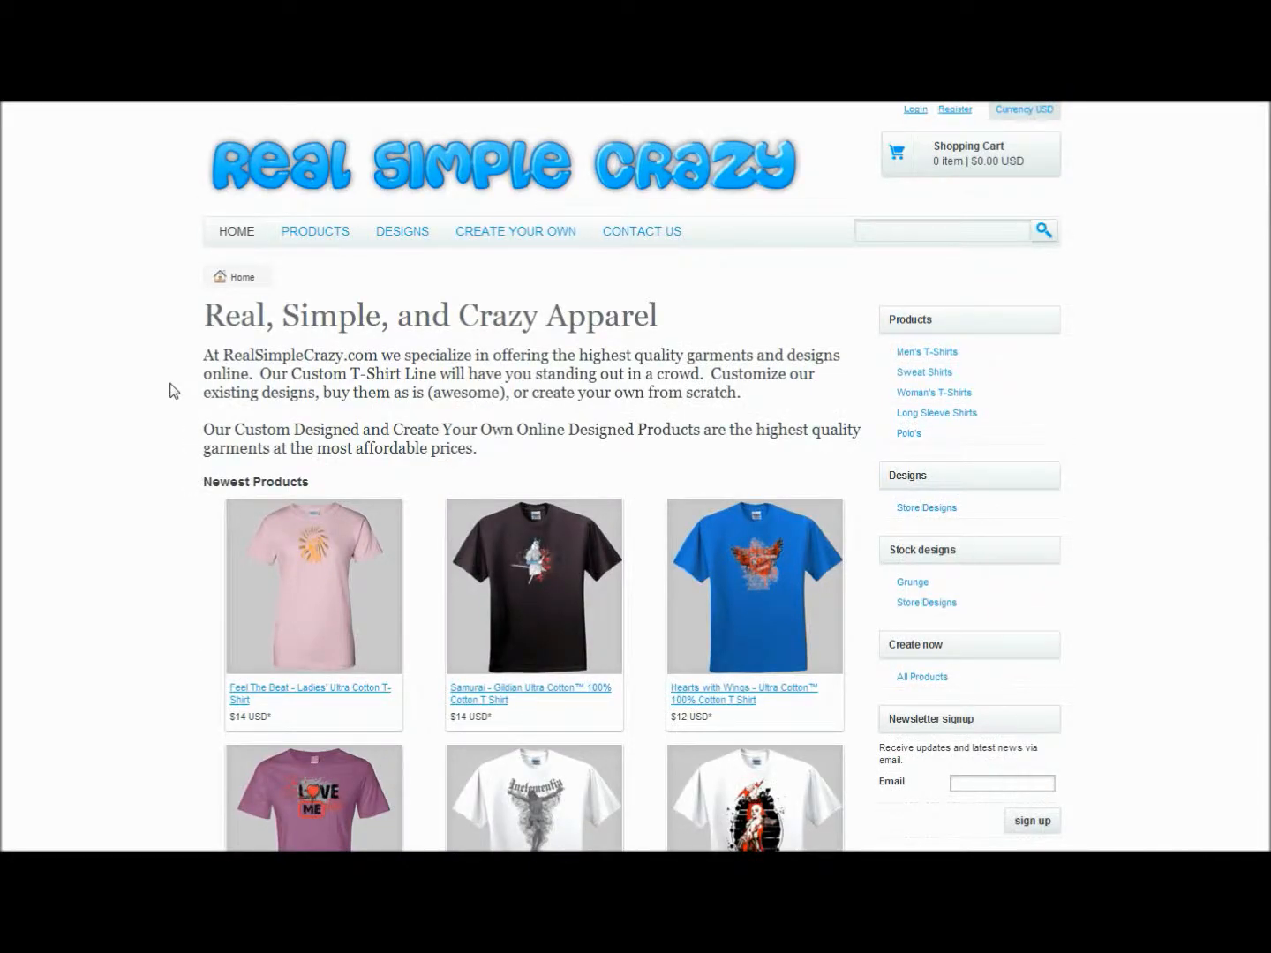
Preview the Products and Designs dropdown menus in the storefront's navigation bar.
mouse_move(313, 233)
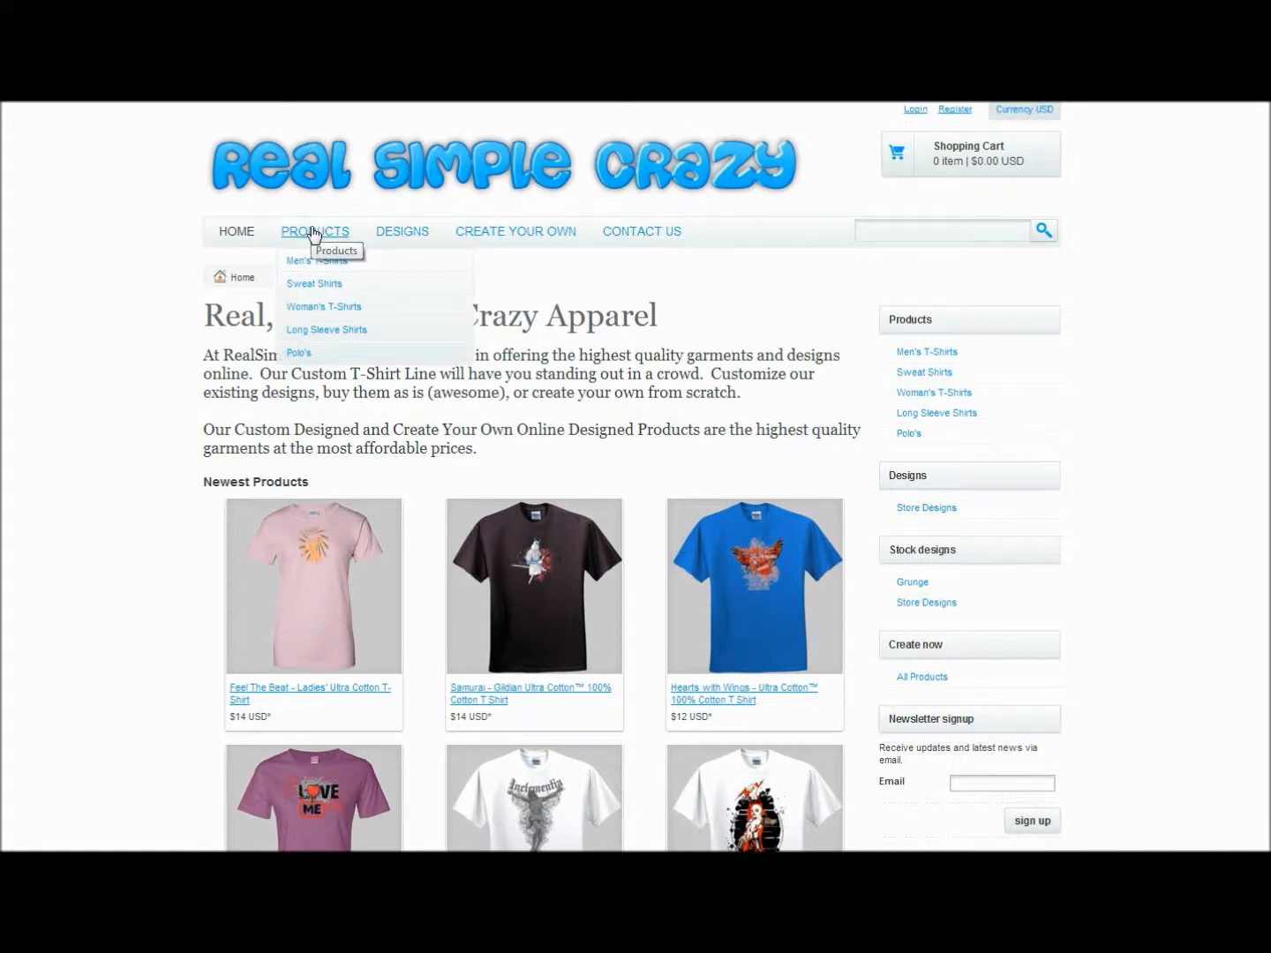
mouse_move(432, 227)
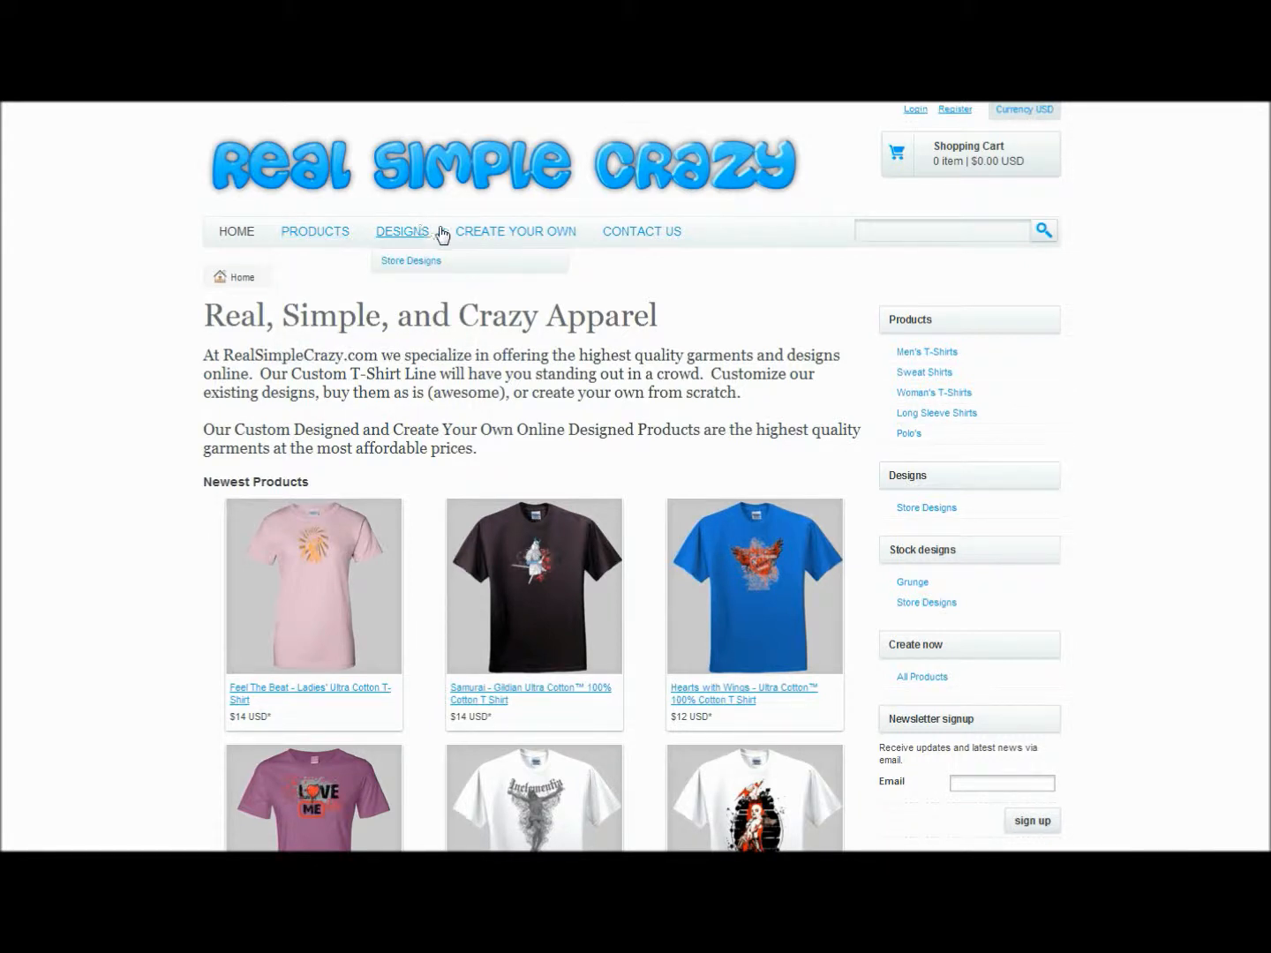
mouse_move(503, 238)
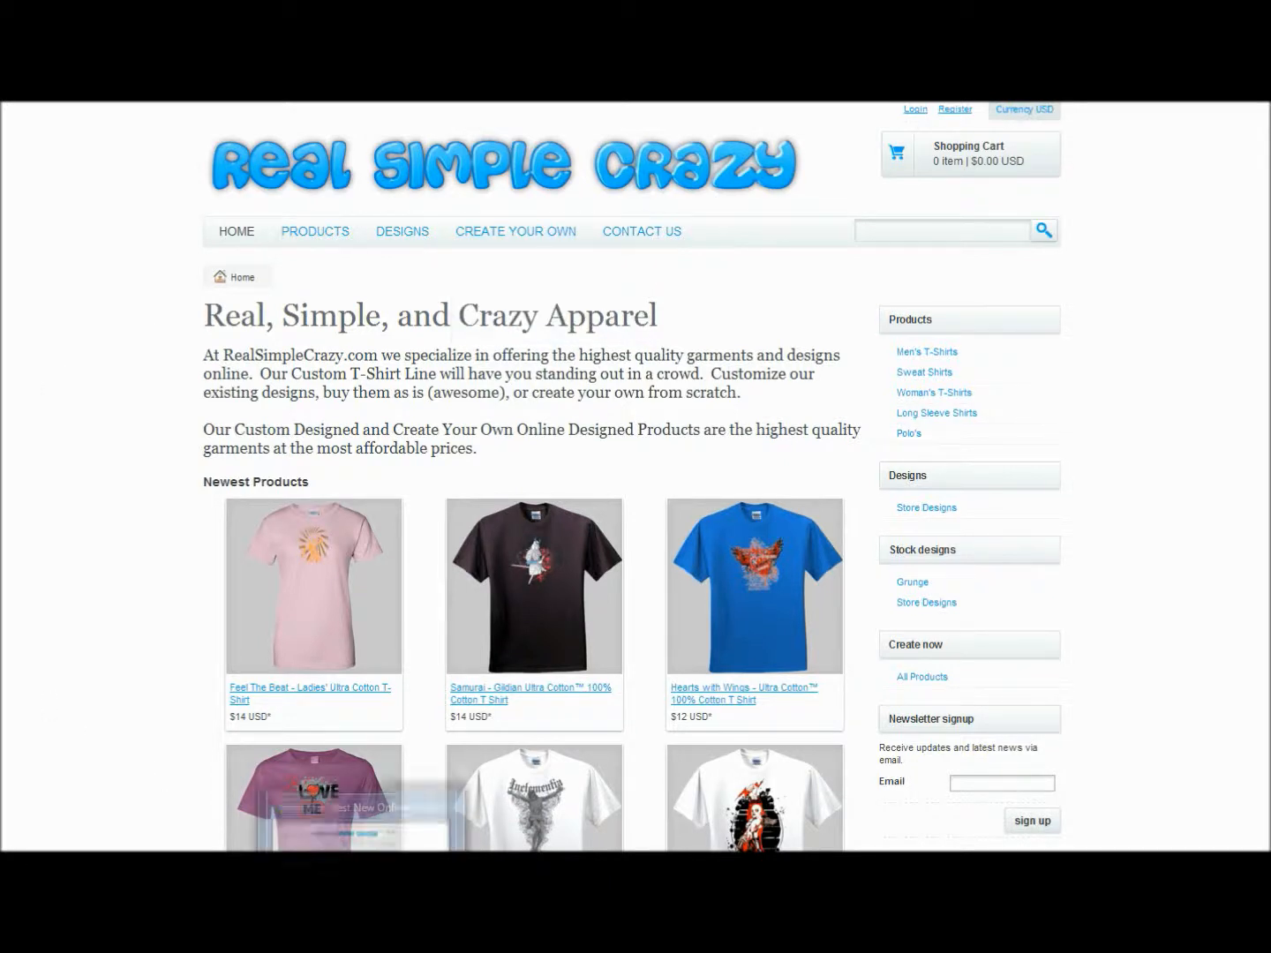
Switch to the store manager and set Display Dropdown Menu to No in the header functionality.
click(371, 825)
click(323, 348)
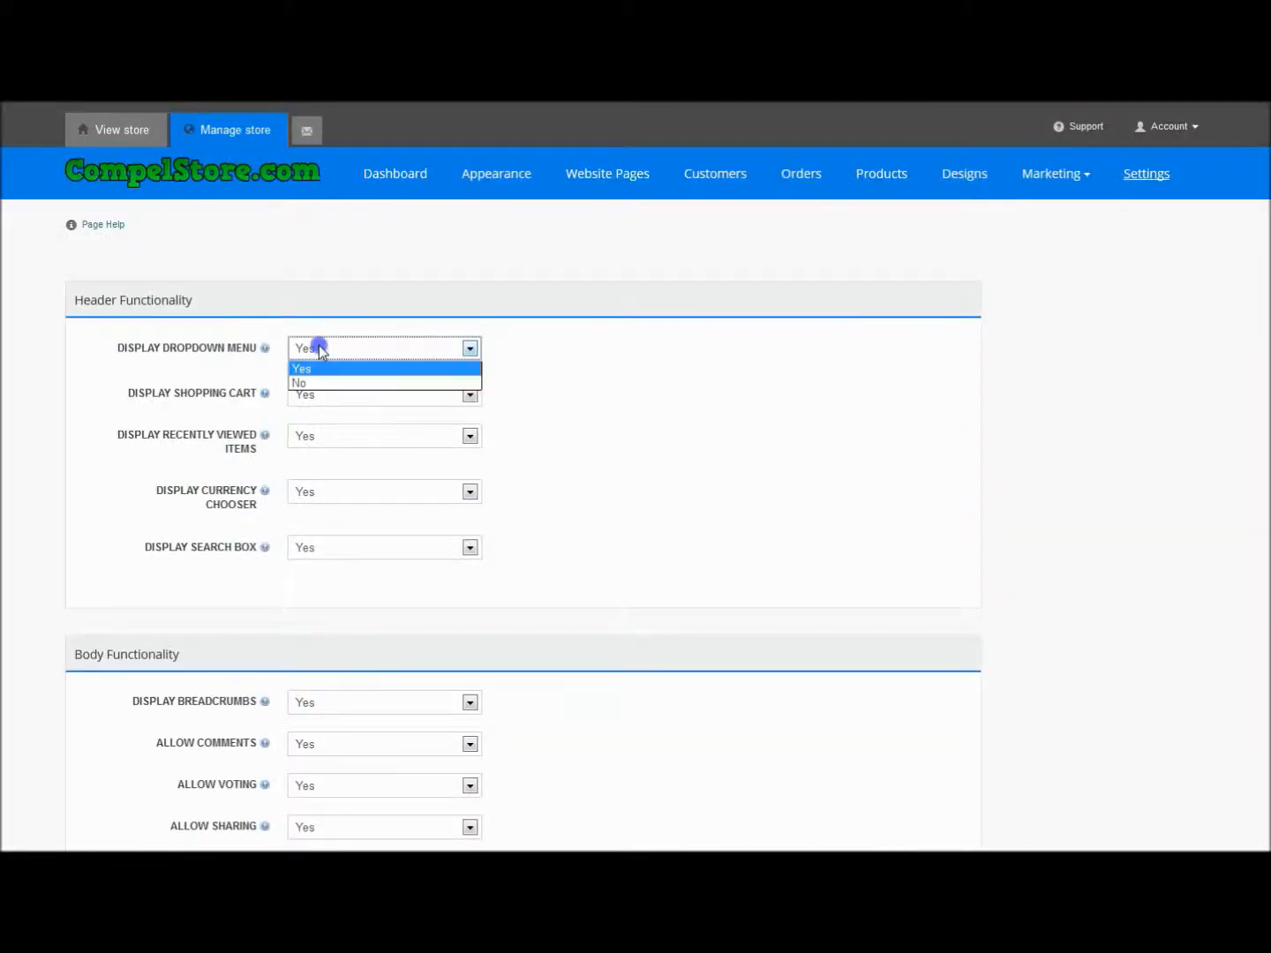
click(321, 381)
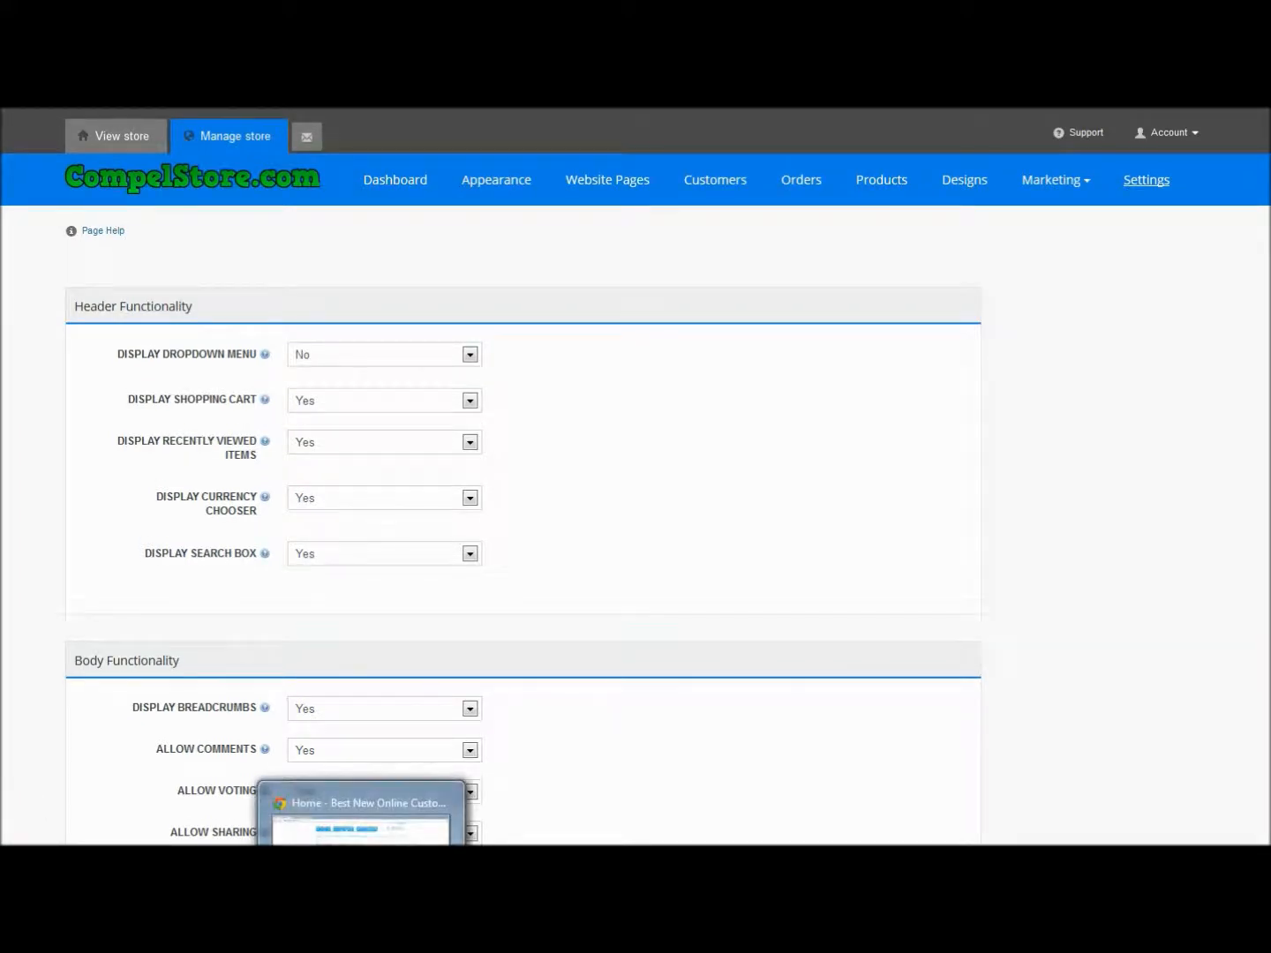
Check the storefront header, then return to the page elements and set Display Recently Viewed Items to No.
click(369, 825)
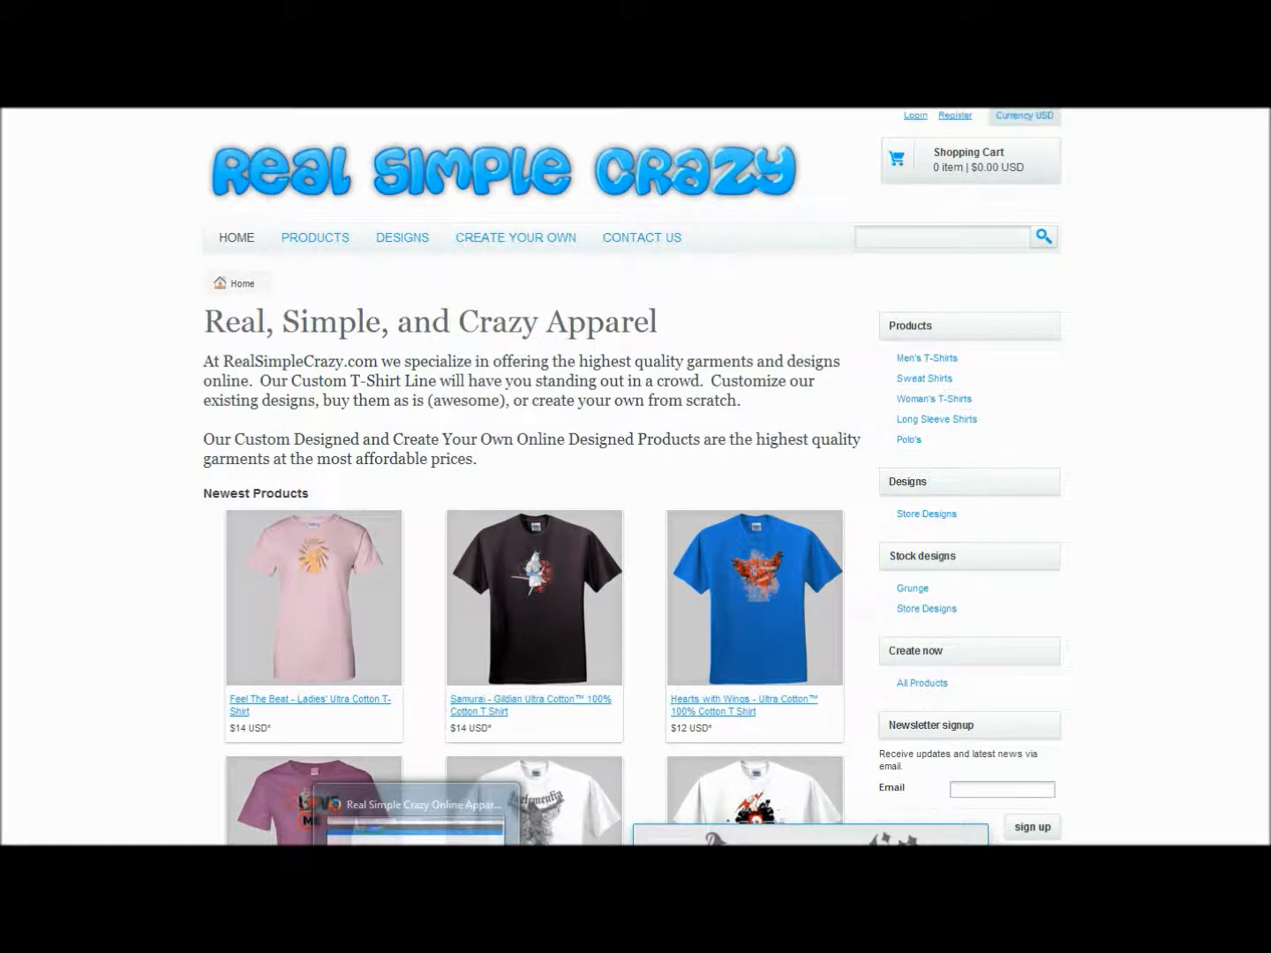
click(369, 824)
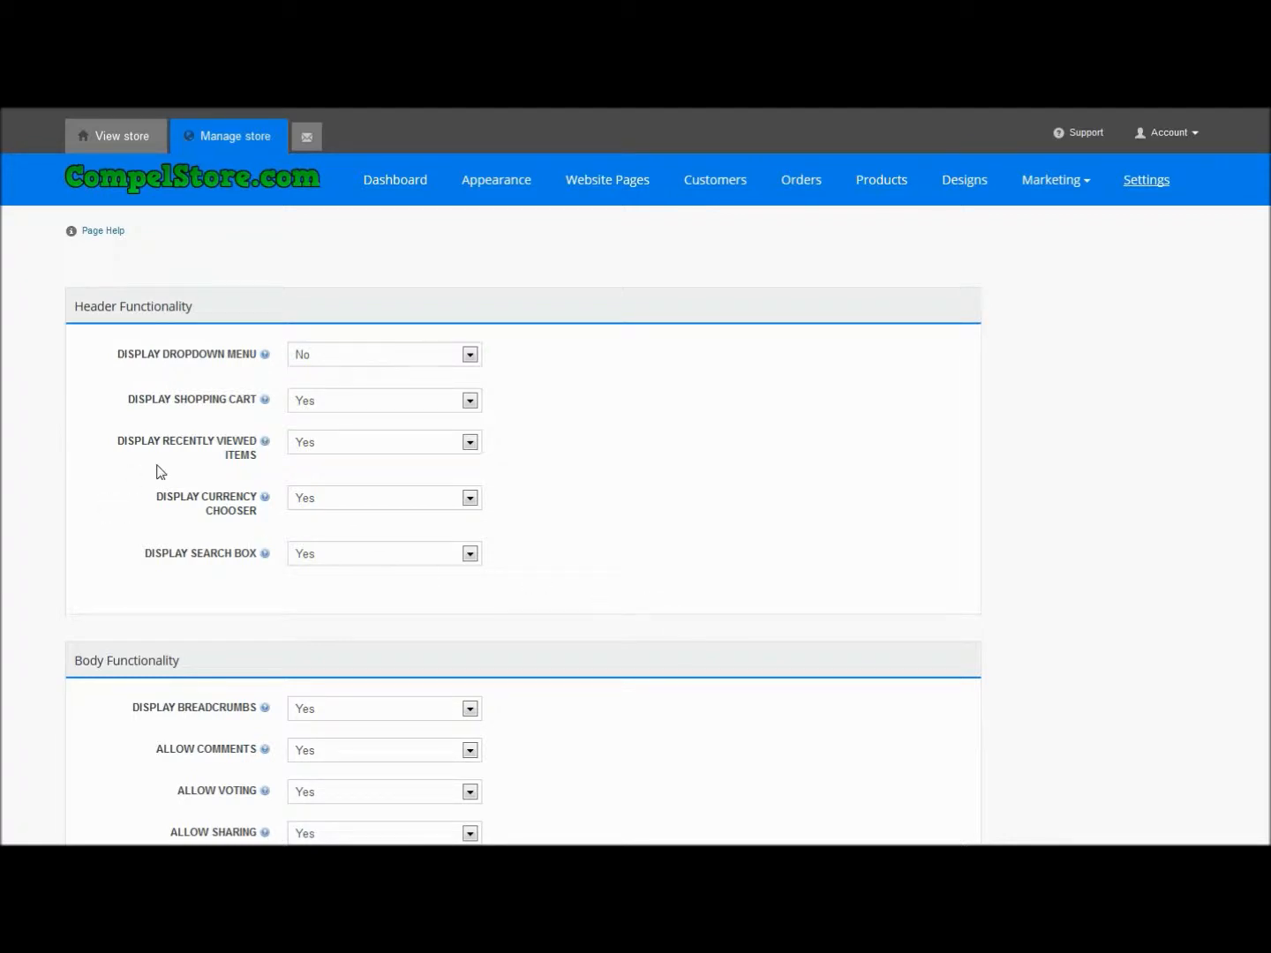
mouse_move(230, 456)
click(367, 442)
click(365, 478)
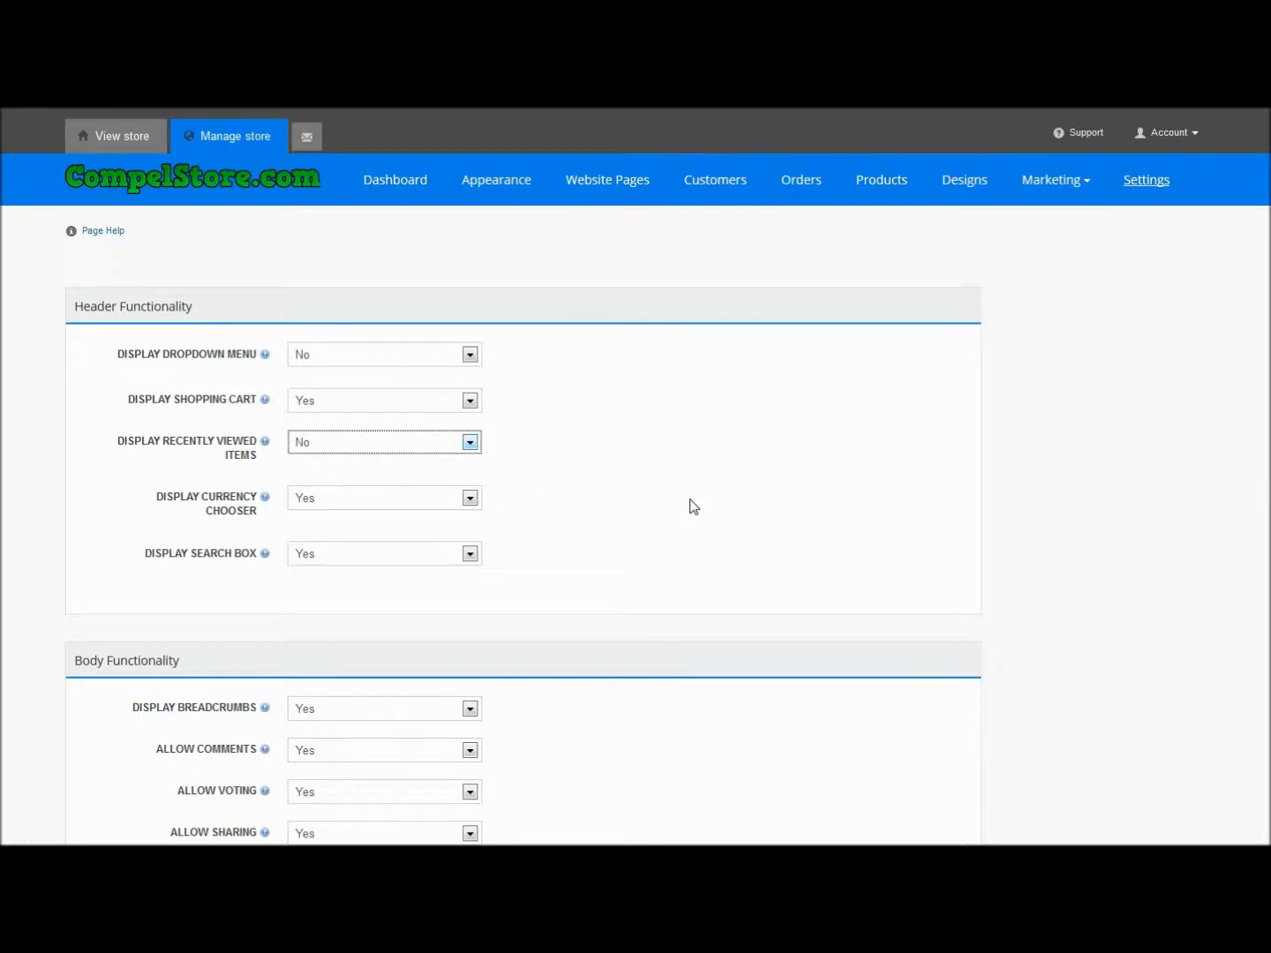
Check the storefront home page, then set Display Currency Chooser to No in the header functionality.
key(Tab)
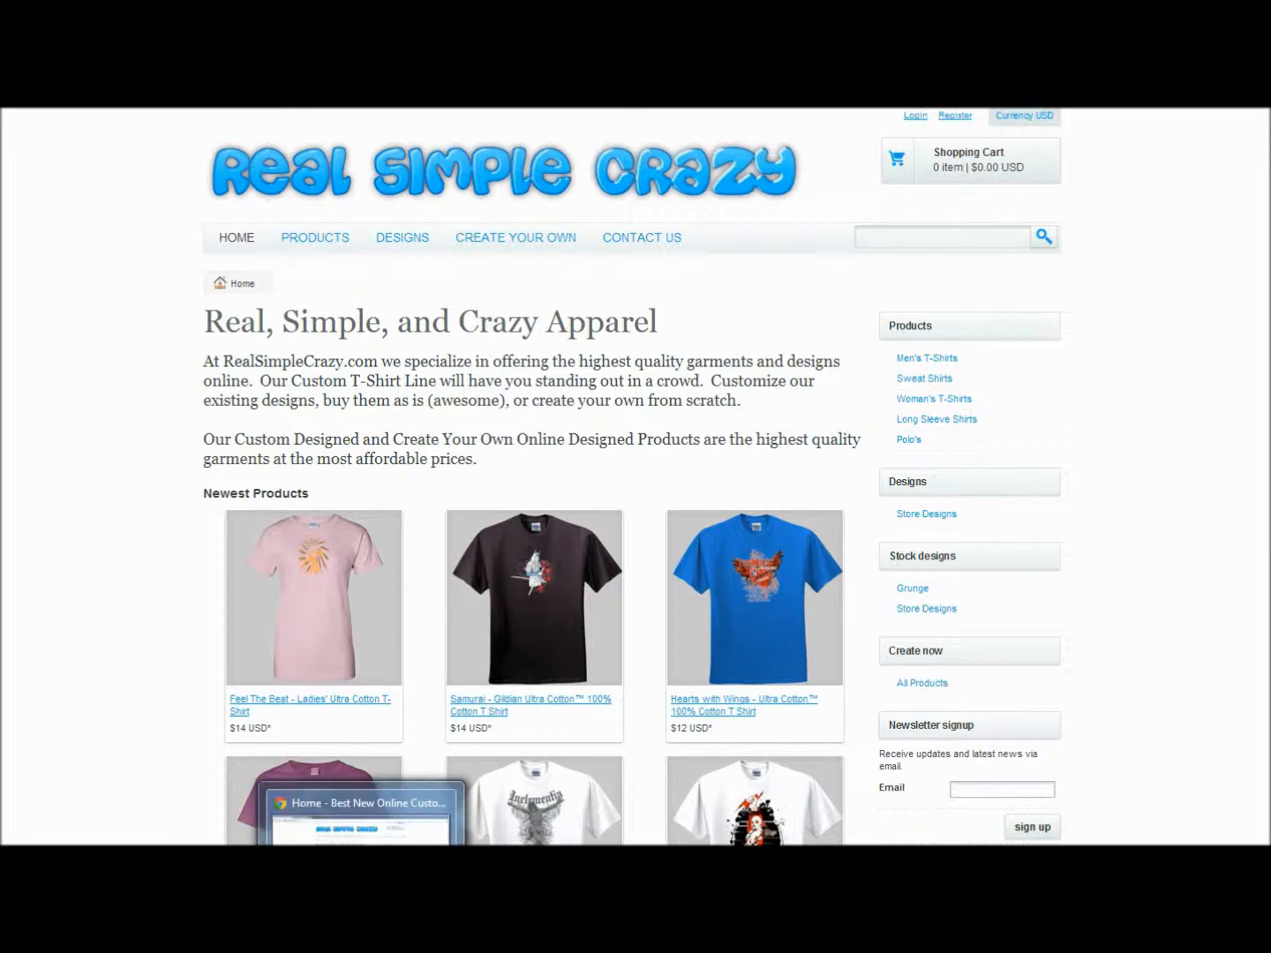
click(362, 944)
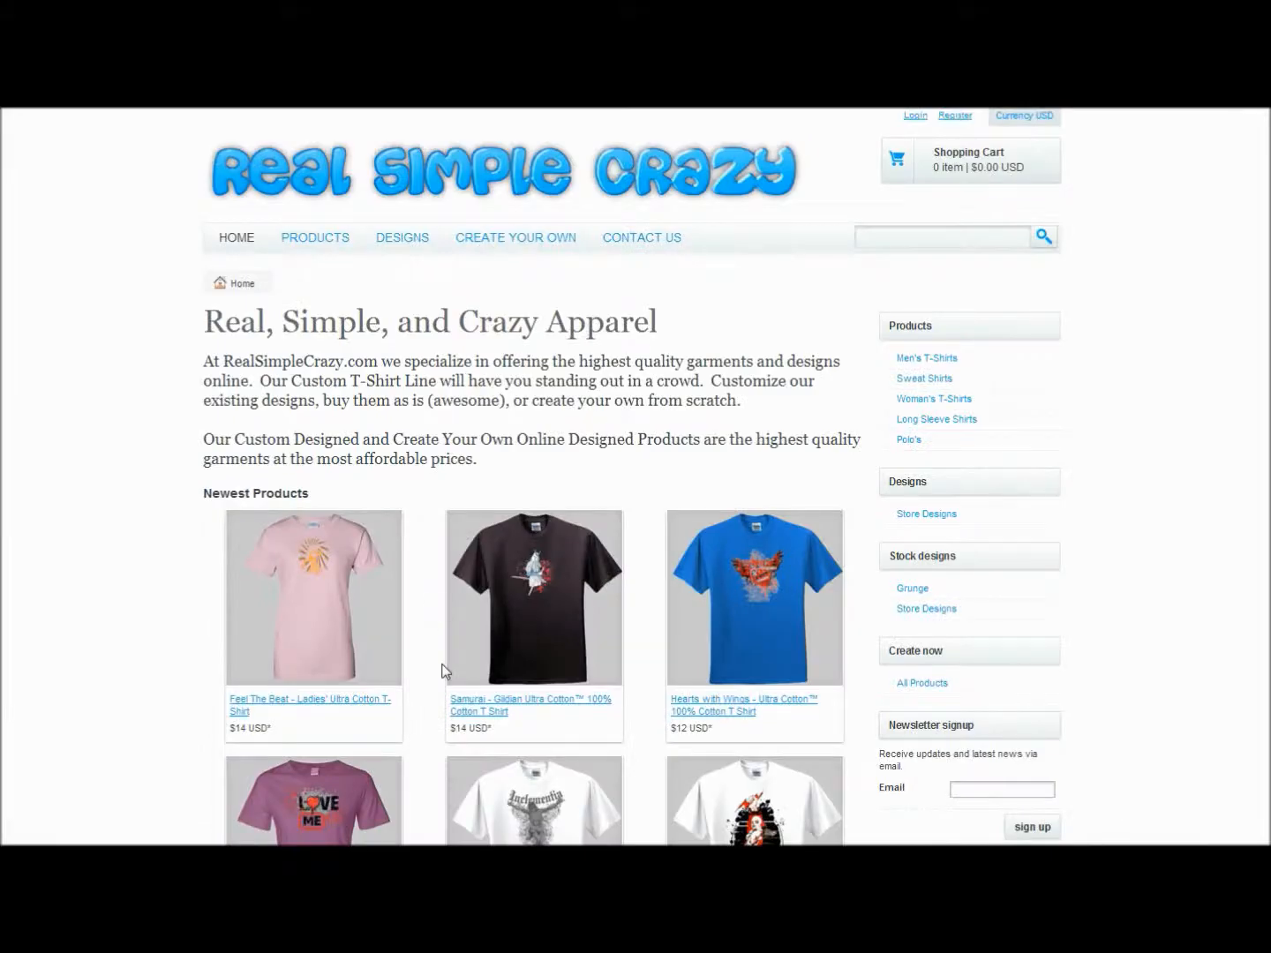
mouse_move(349, 559)
click(360, 631)
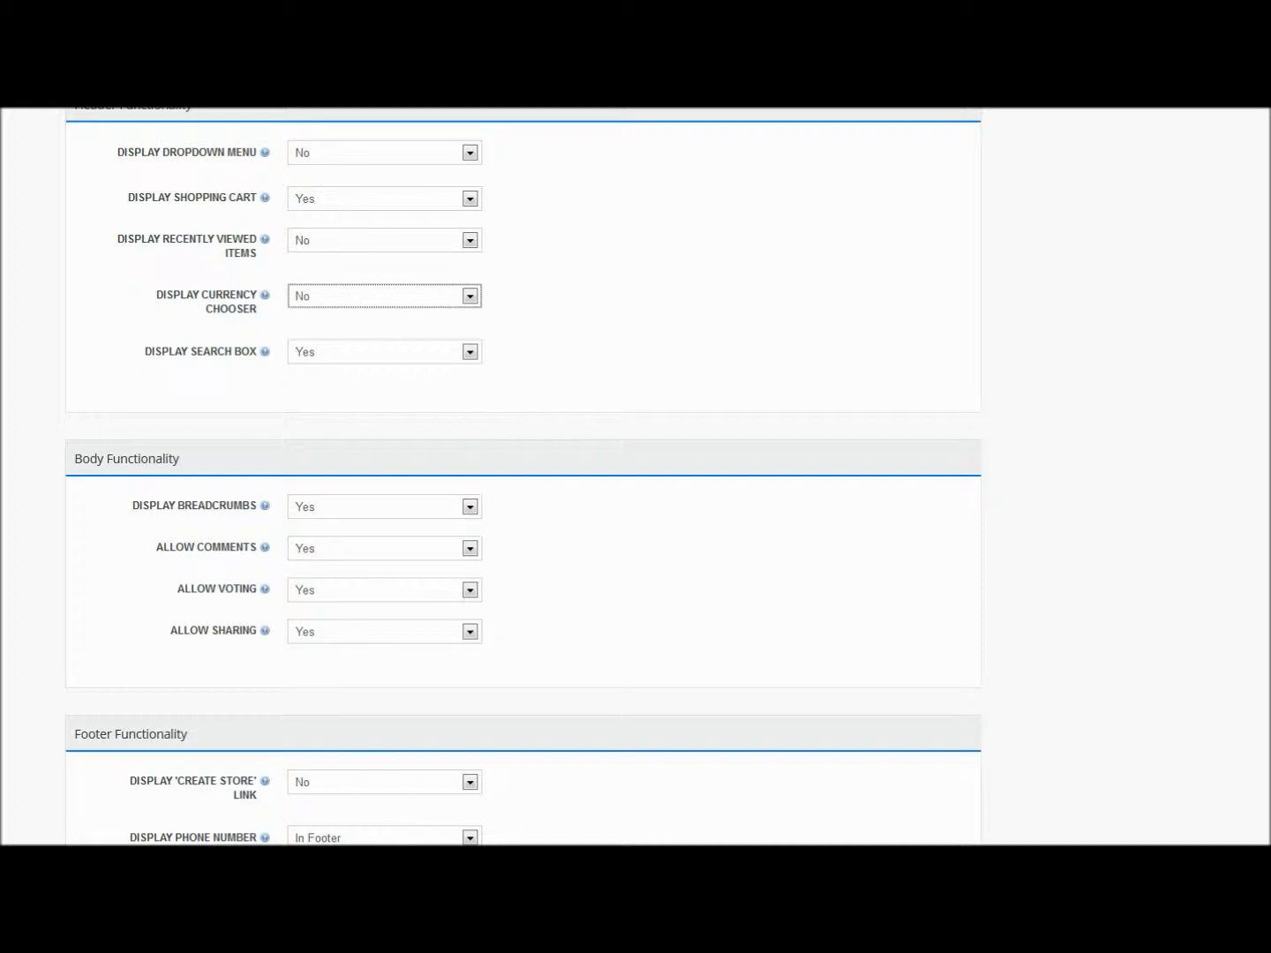
Set Display 'Create Store' Link to Yes in the footer functionality and save the page elements.
scroll(635, 477, down, 2)
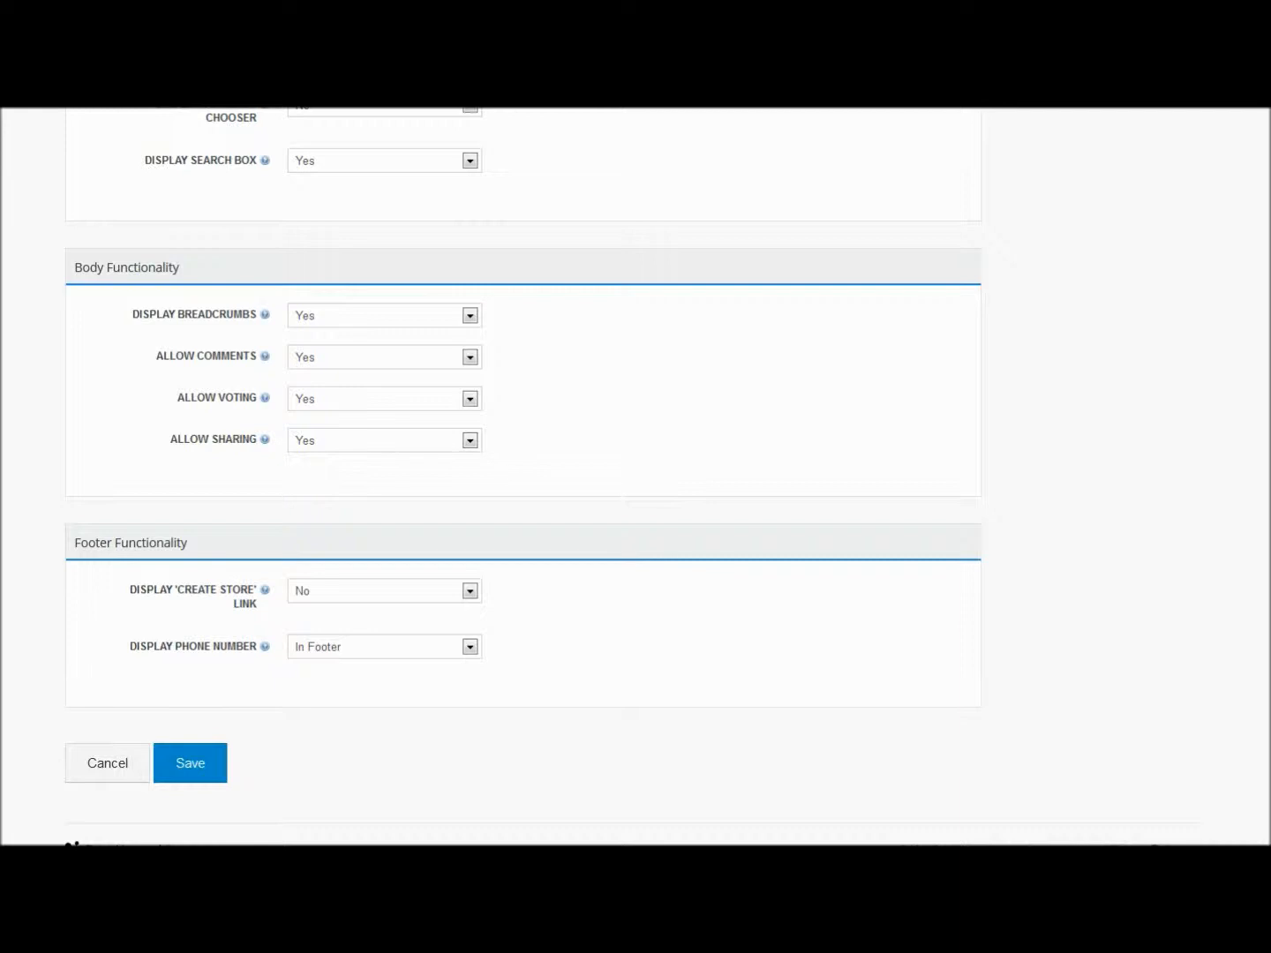
click(325, 600)
click(321, 608)
click(186, 768)
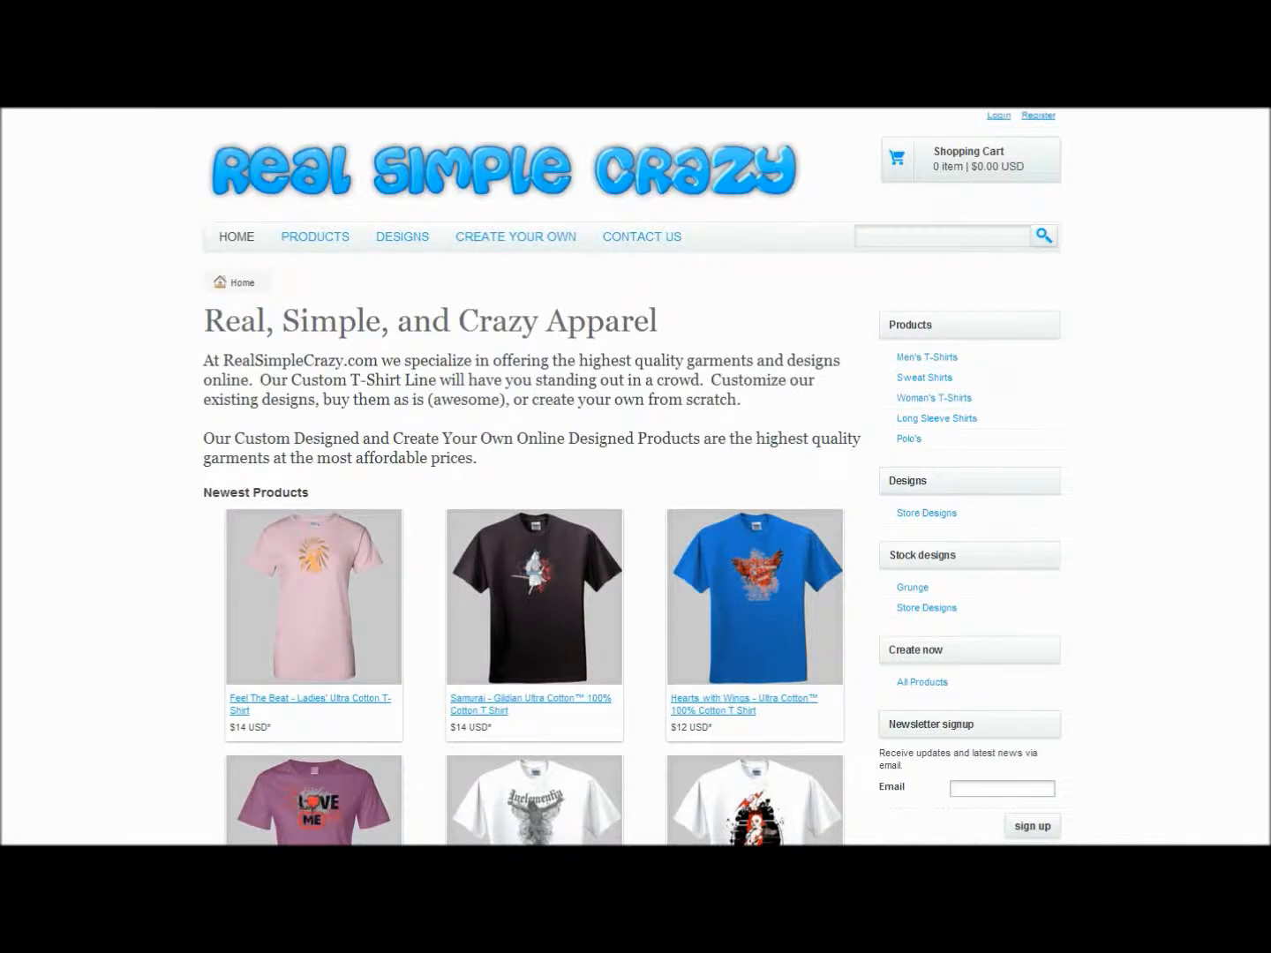
Check the 'Create your own online store!' link in the storefront's footer.
scroll(285, 695, down, 20)
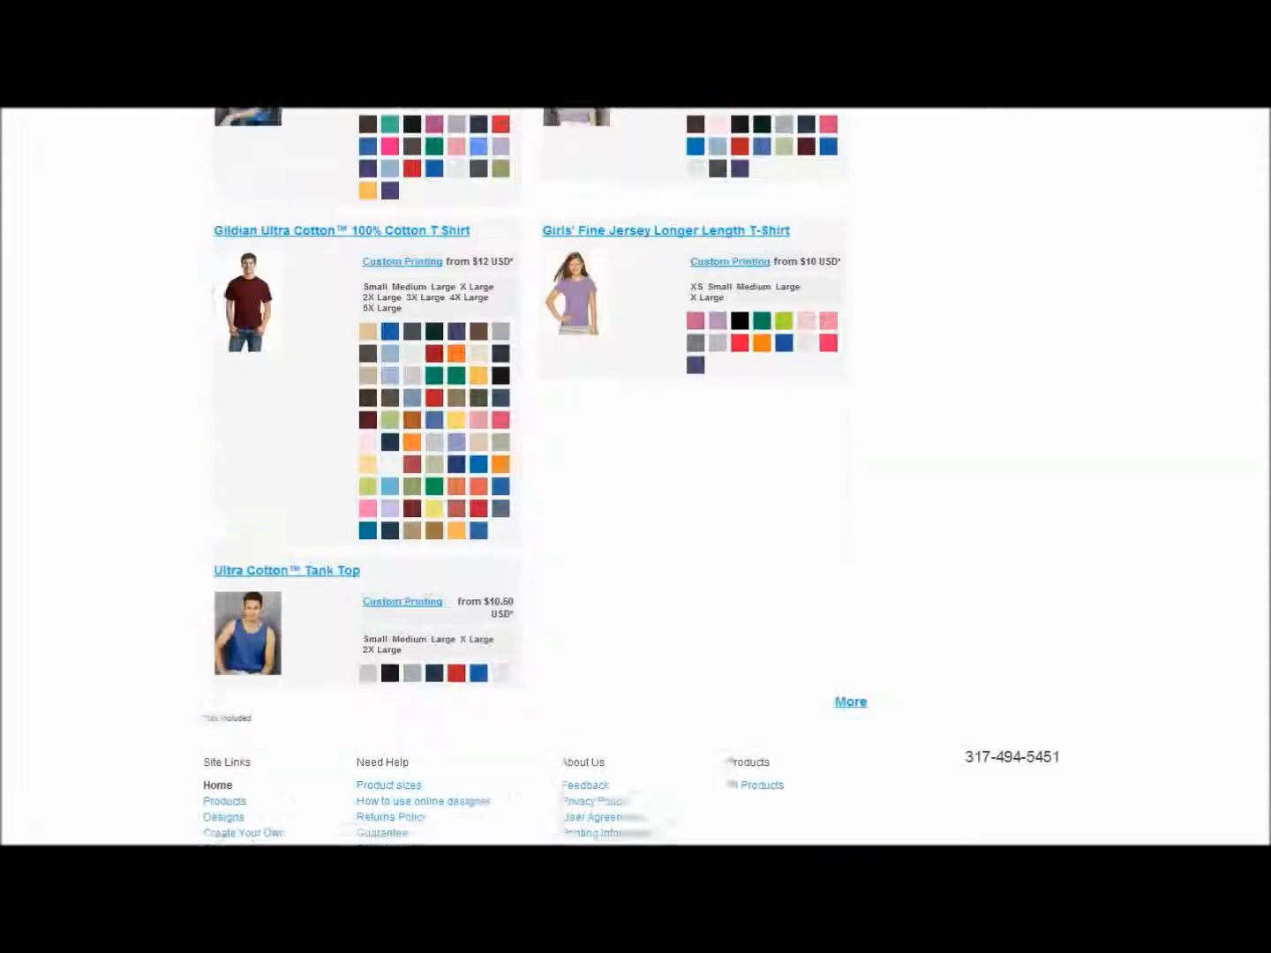
scroll(284, 695, down, 2)
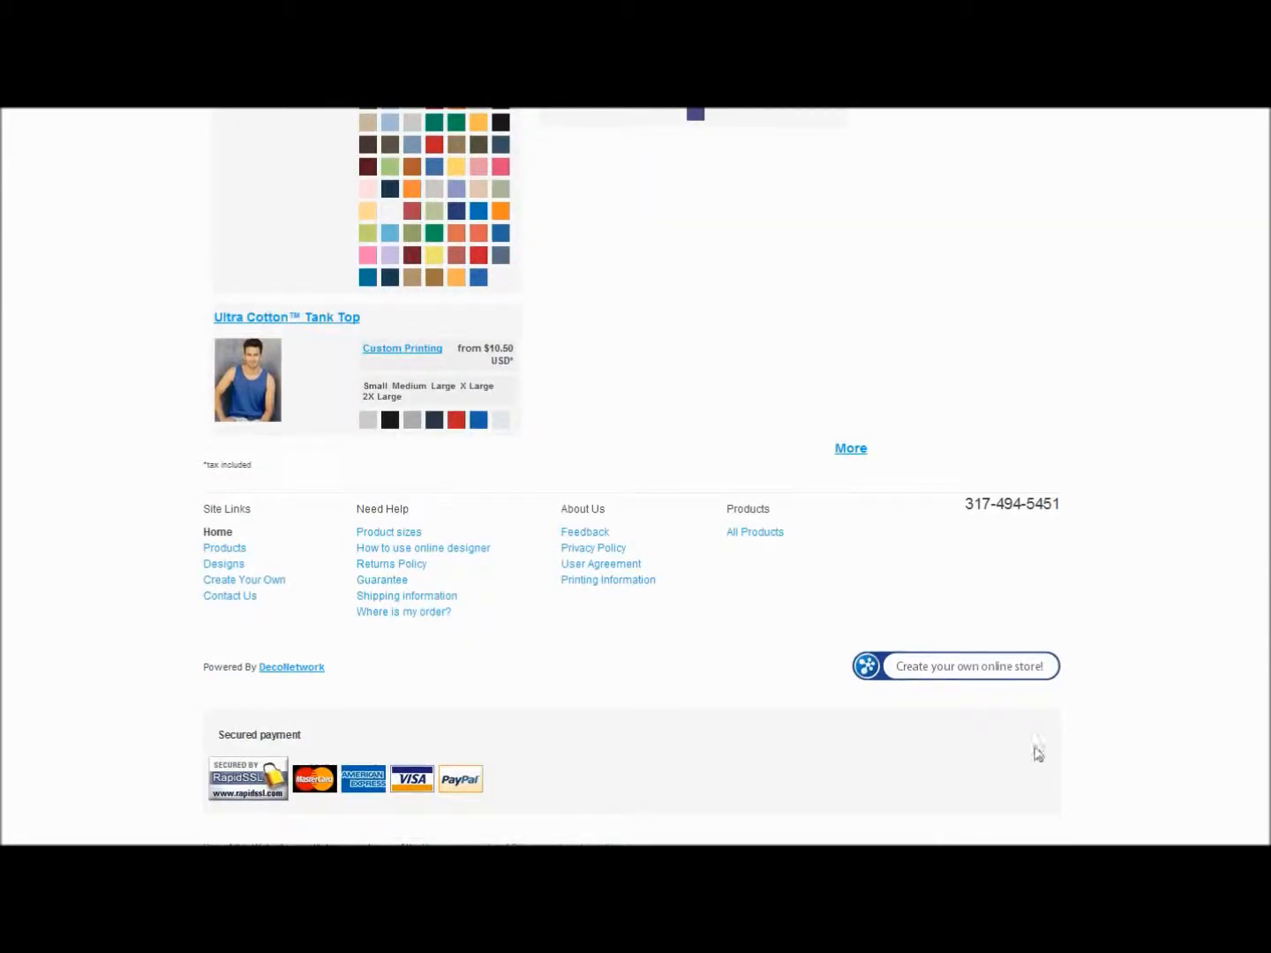
click(1015, 668)
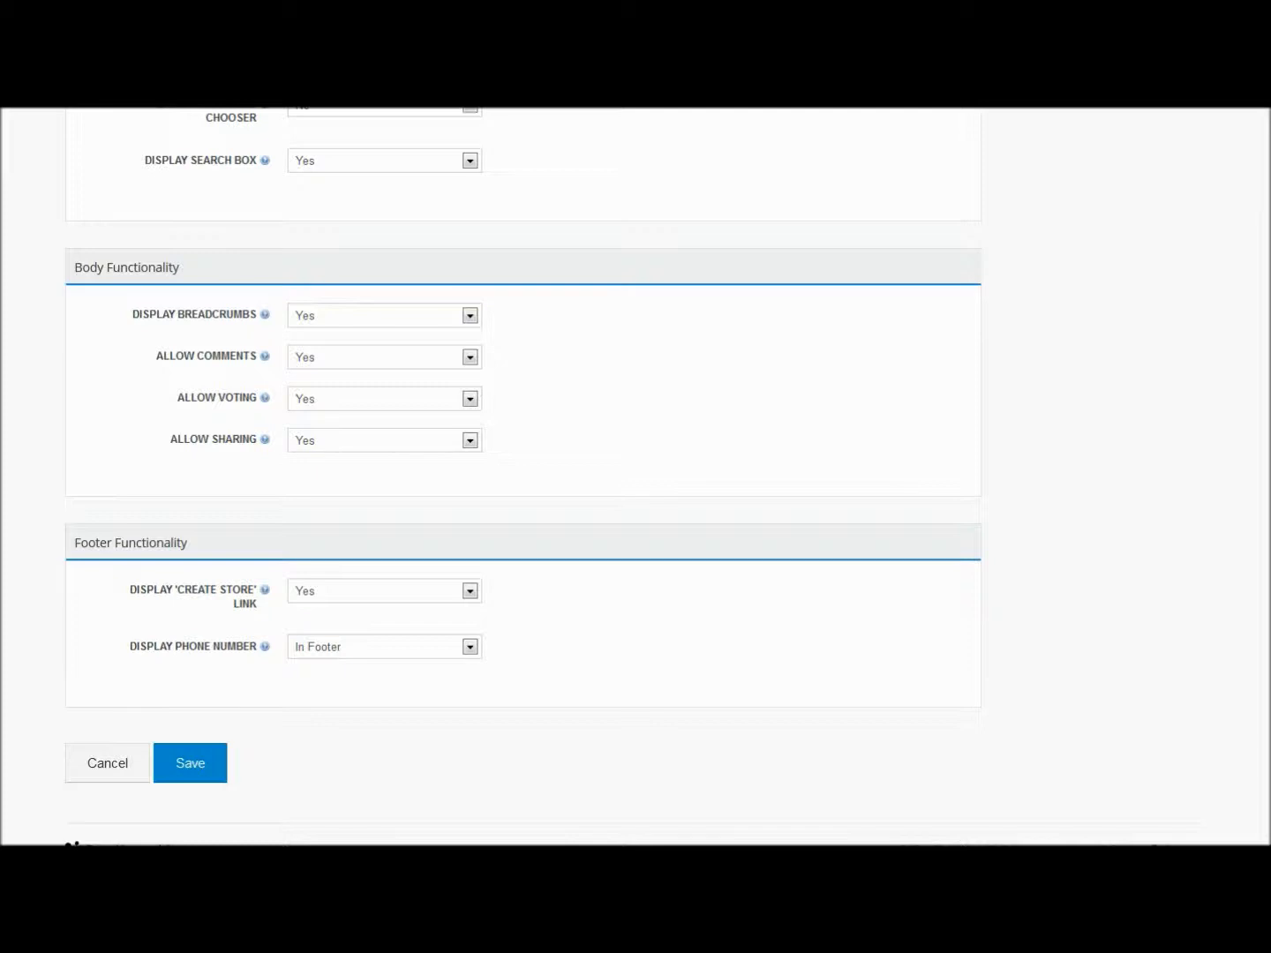
Set both Display 'Create Store' Link and Display Phone Number to No in the footer functionality and save the settings.
click(322, 591)
click(324, 626)
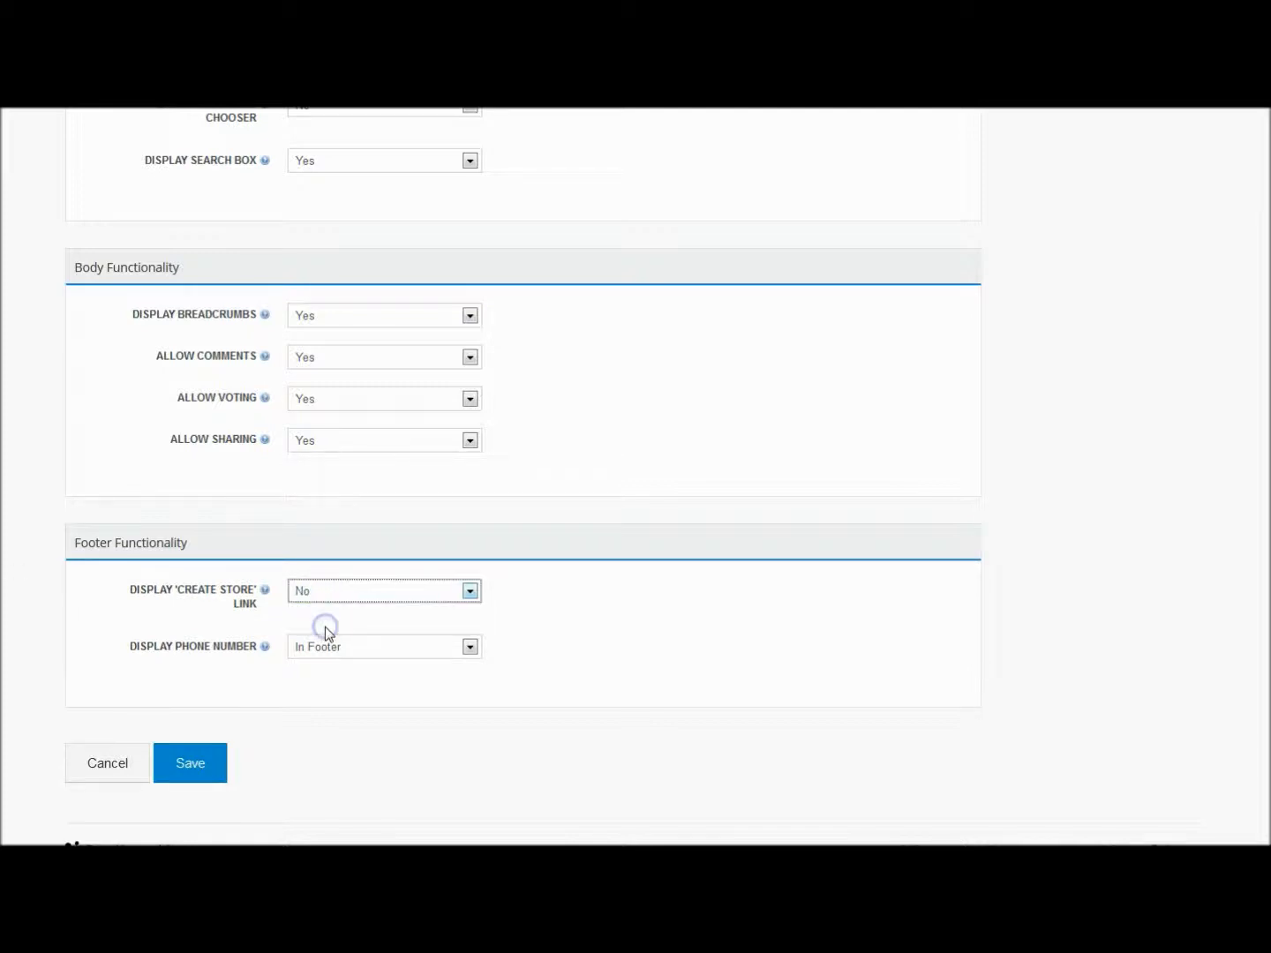
click(326, 648)
click(317, 667)
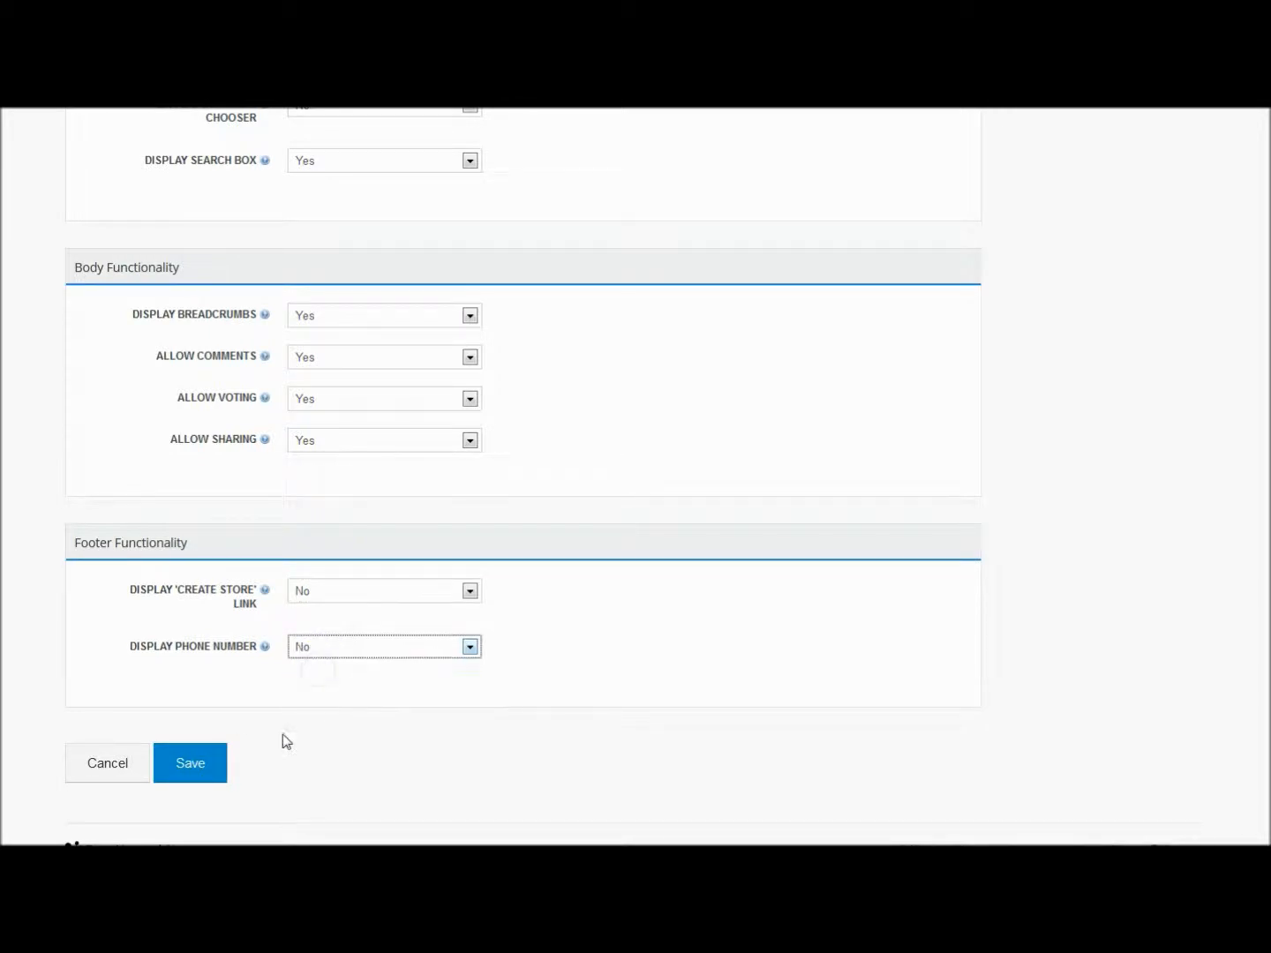
click(203, 765)
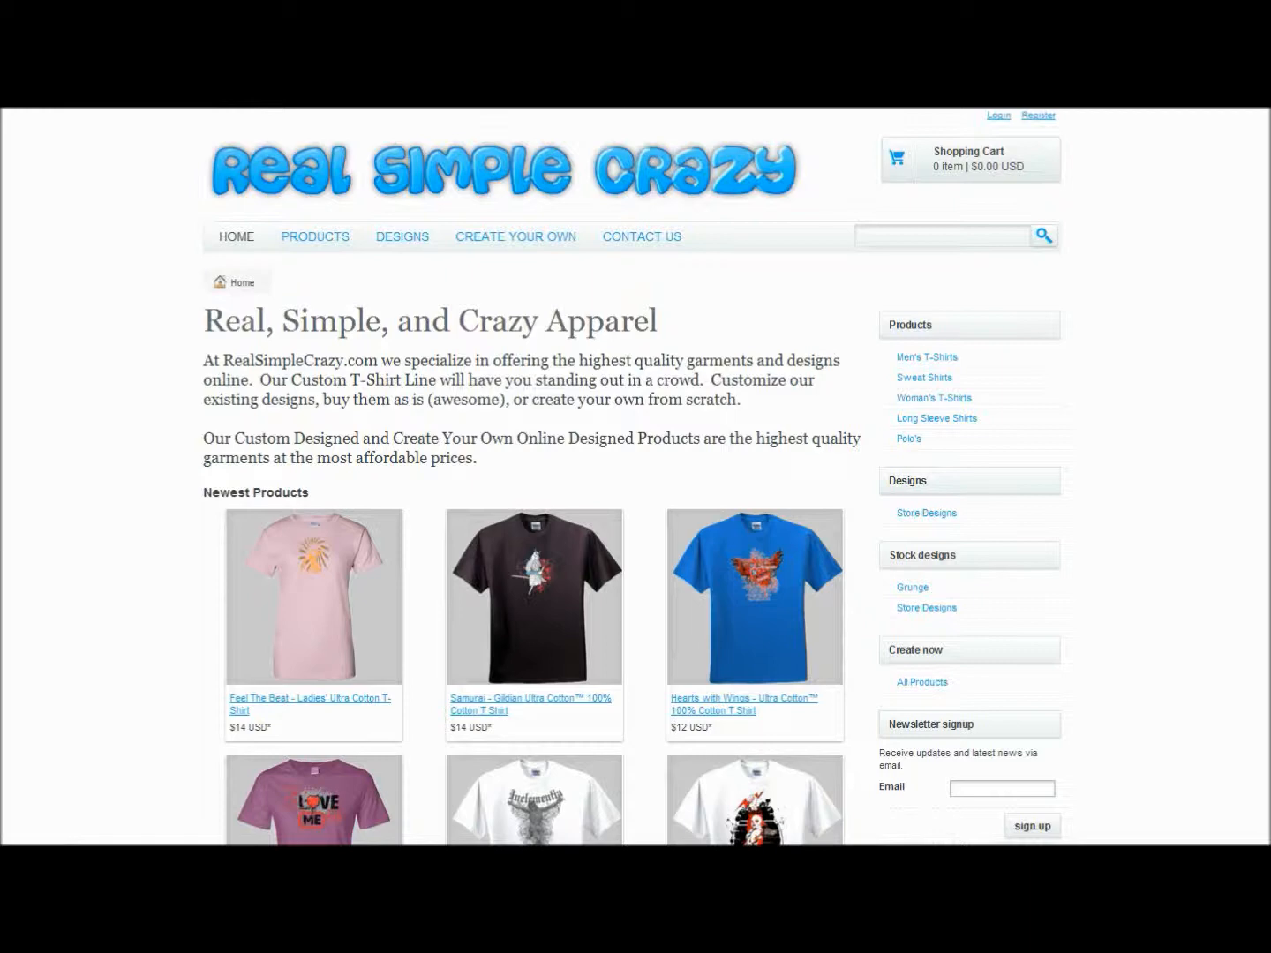
Examine the storefront home page down to its footer for the phone number and the store creation link.
scroll(532, 477, down, 5)
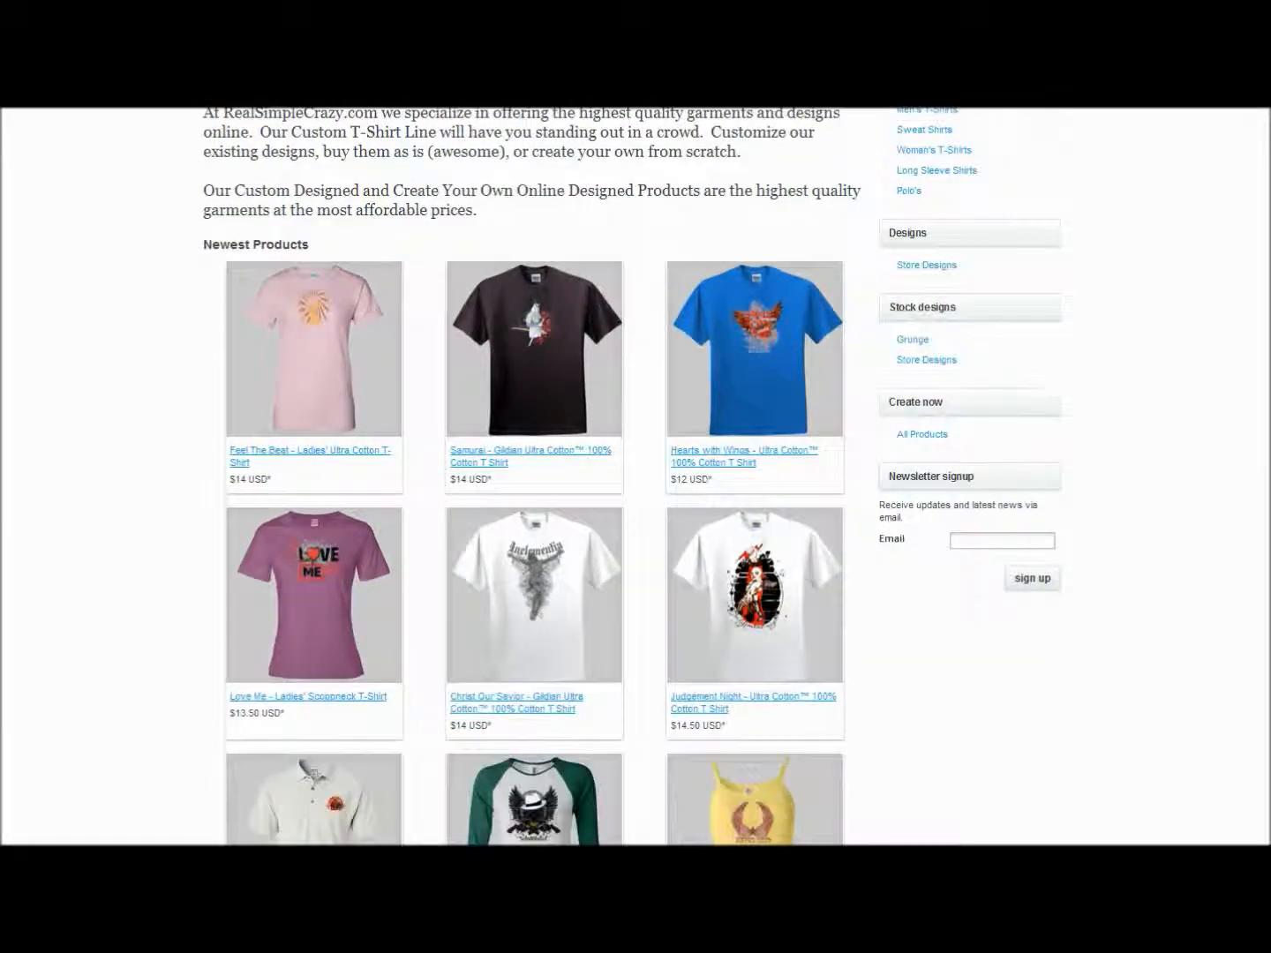
scroll(532, 477, down, 4)
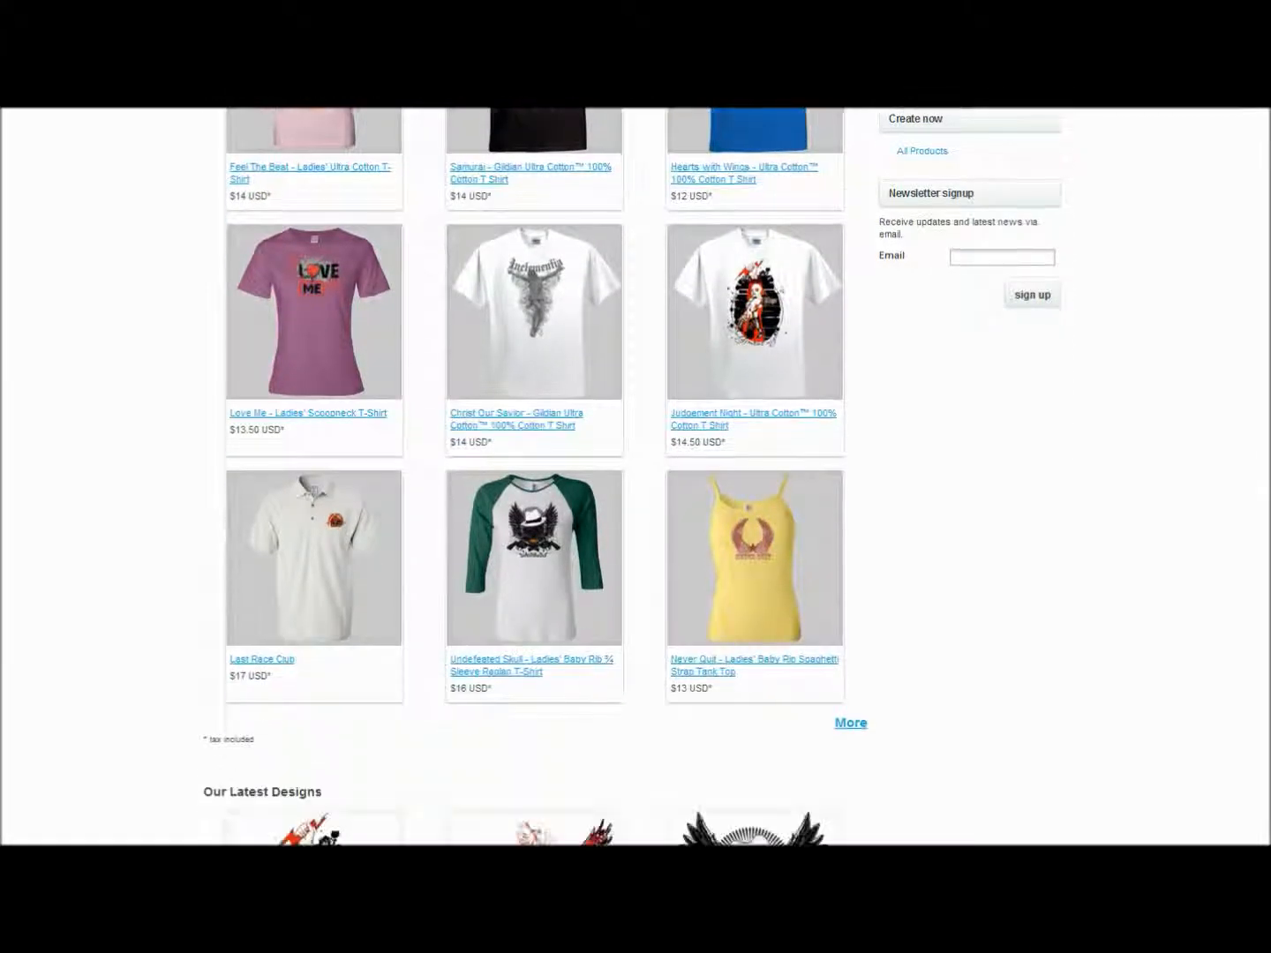
scroll(532, 478, down, 4)
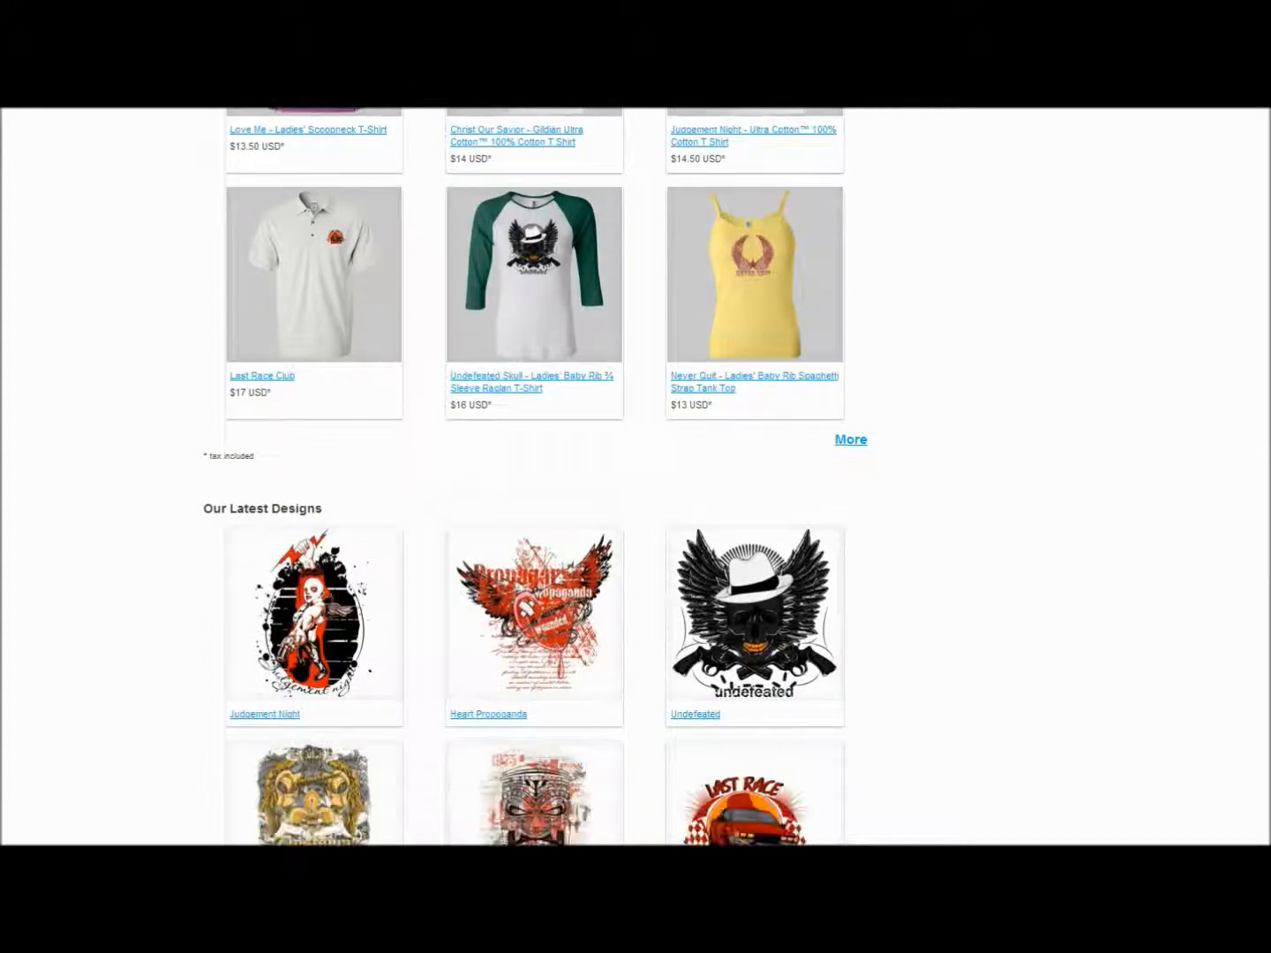
scroll(533, 476, down, 4)
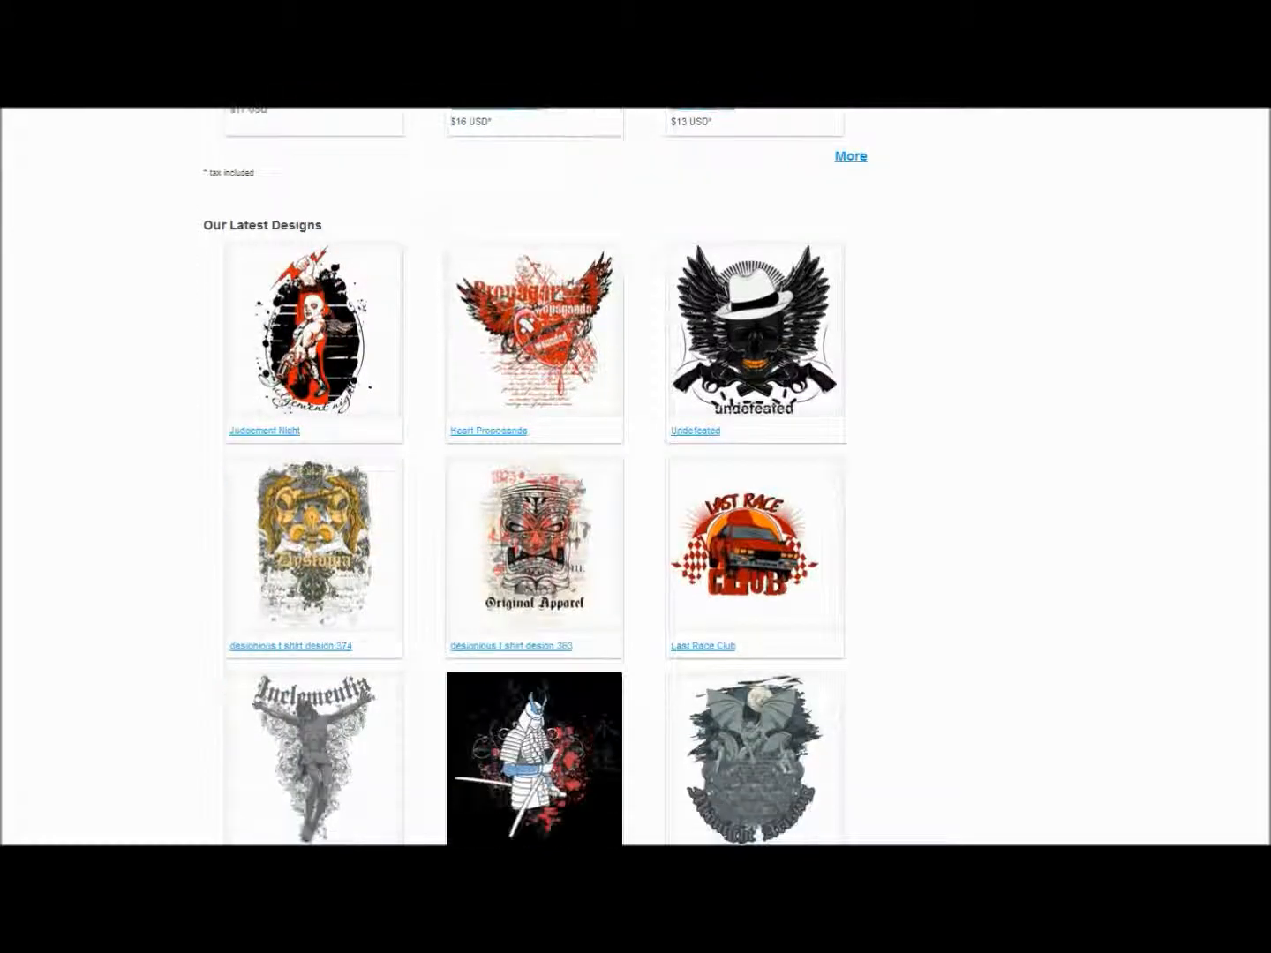
scroll(532, 476, down, 3)
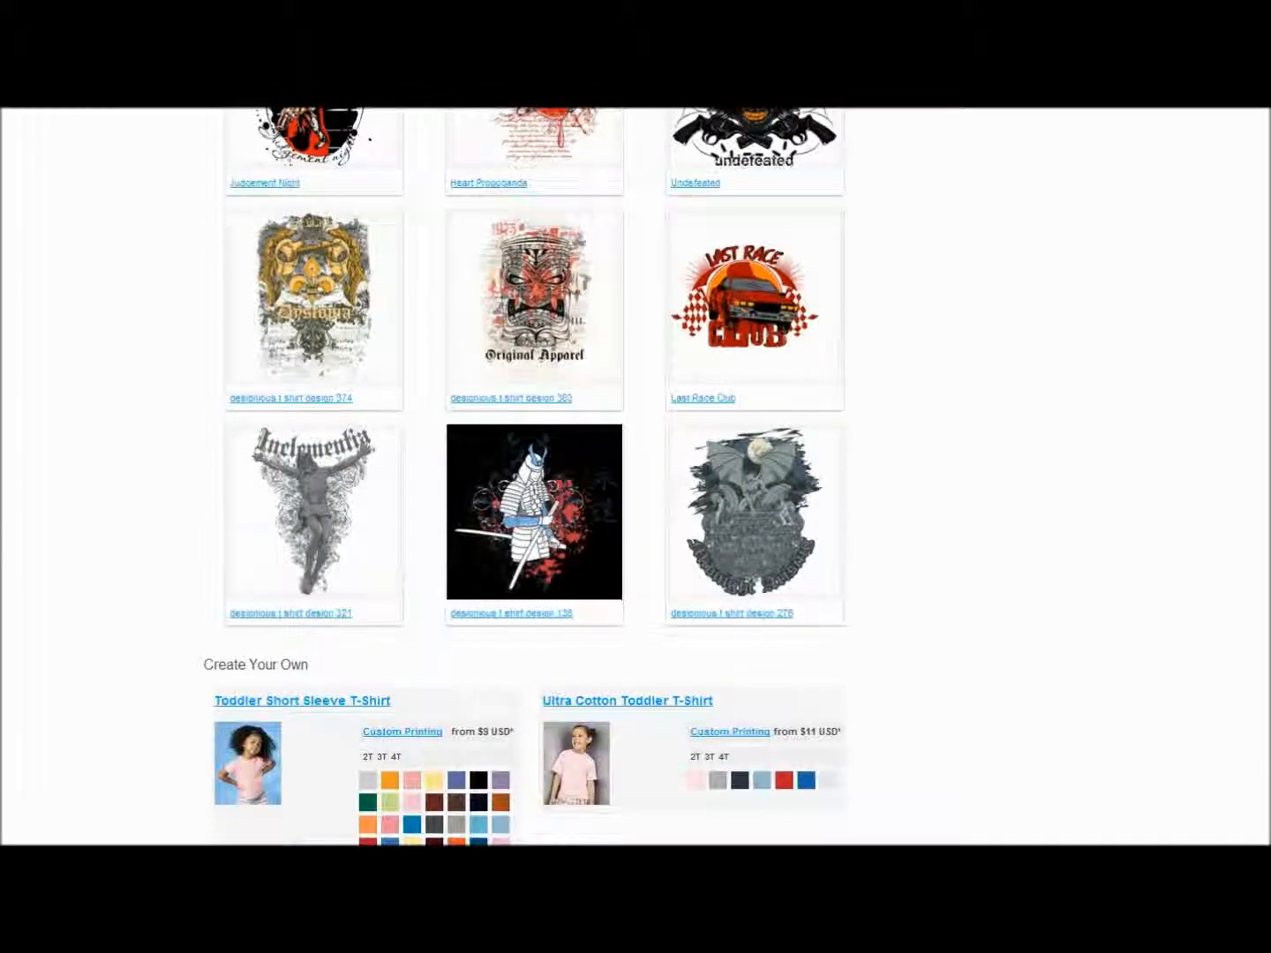
scroll(533, 476, down, 4)
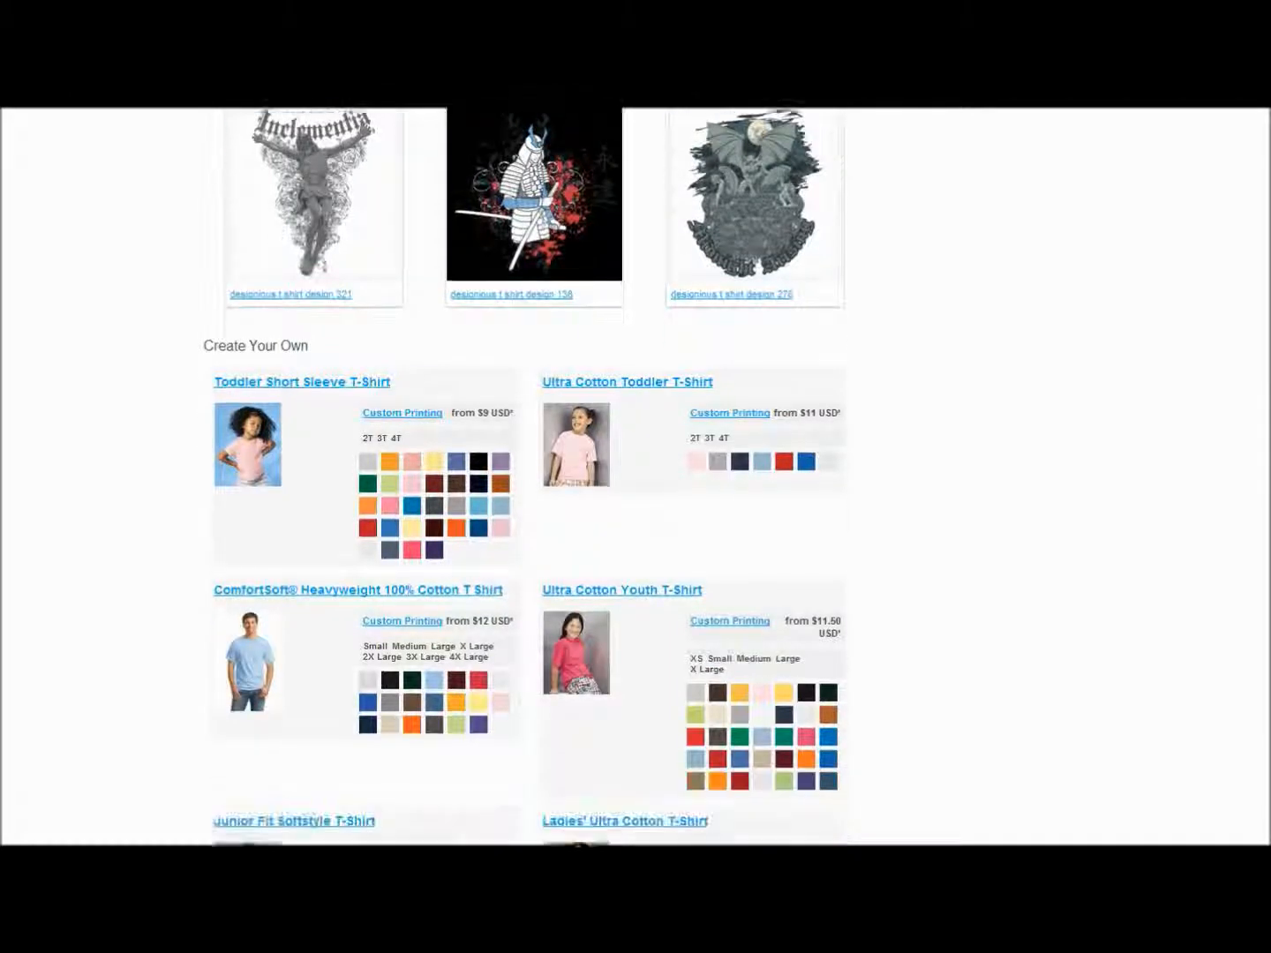
scroll(532, 477, down, 1)
scroll(532, 476, down, 1)
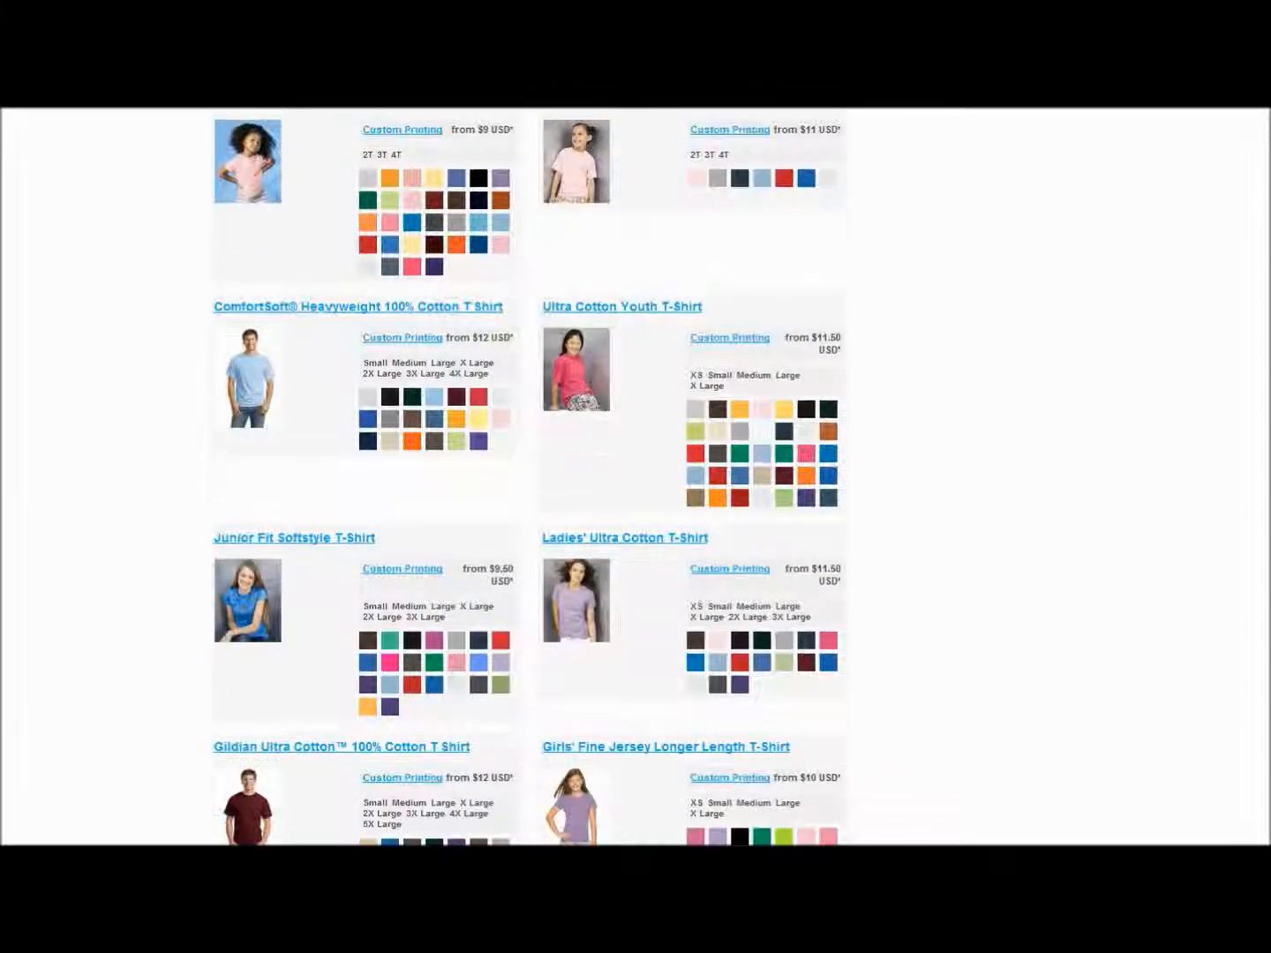
scroll(533, 476, down, 2)
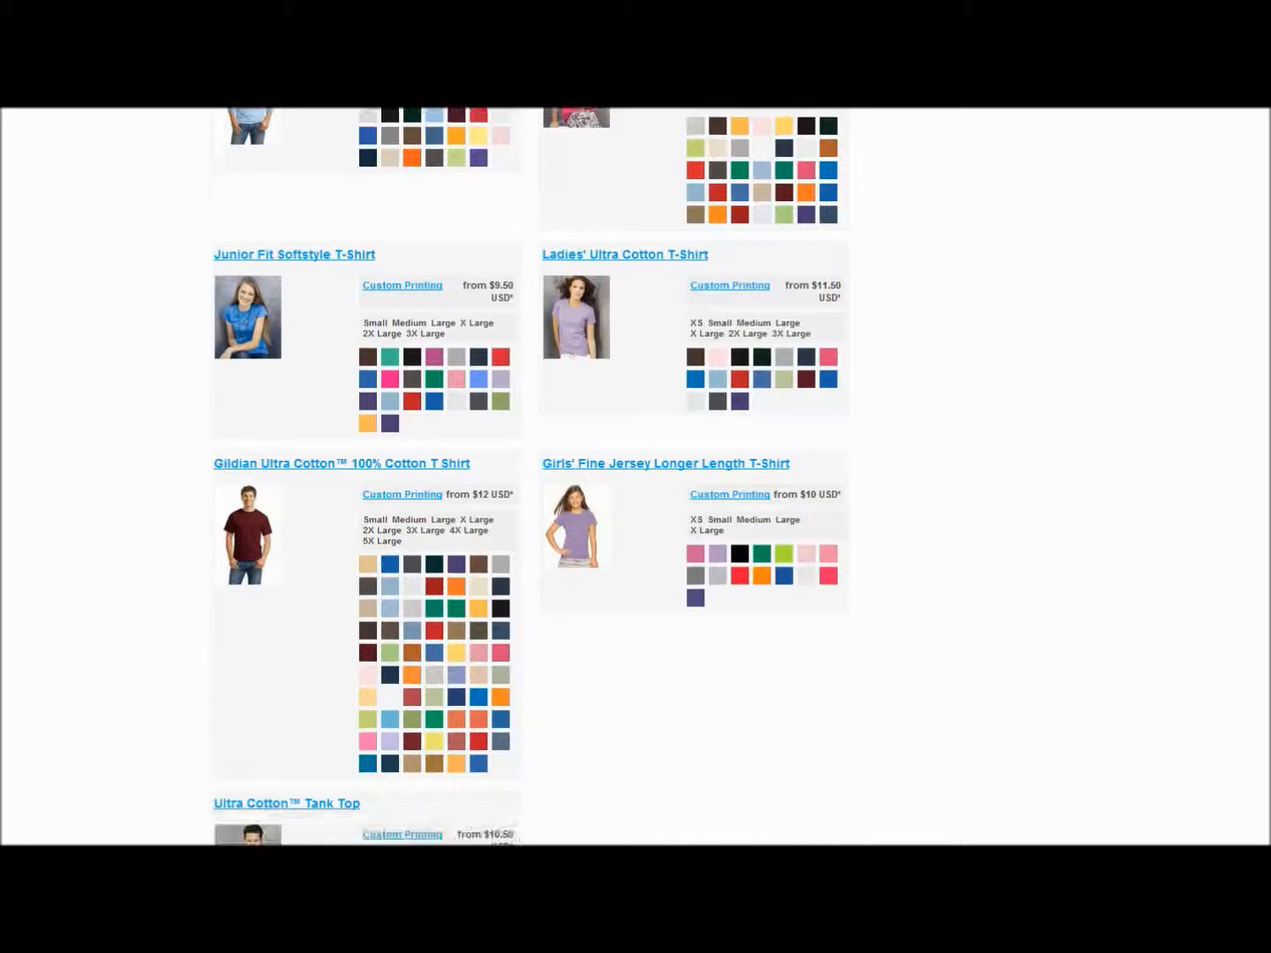
scroll(532, 477, down, 4)
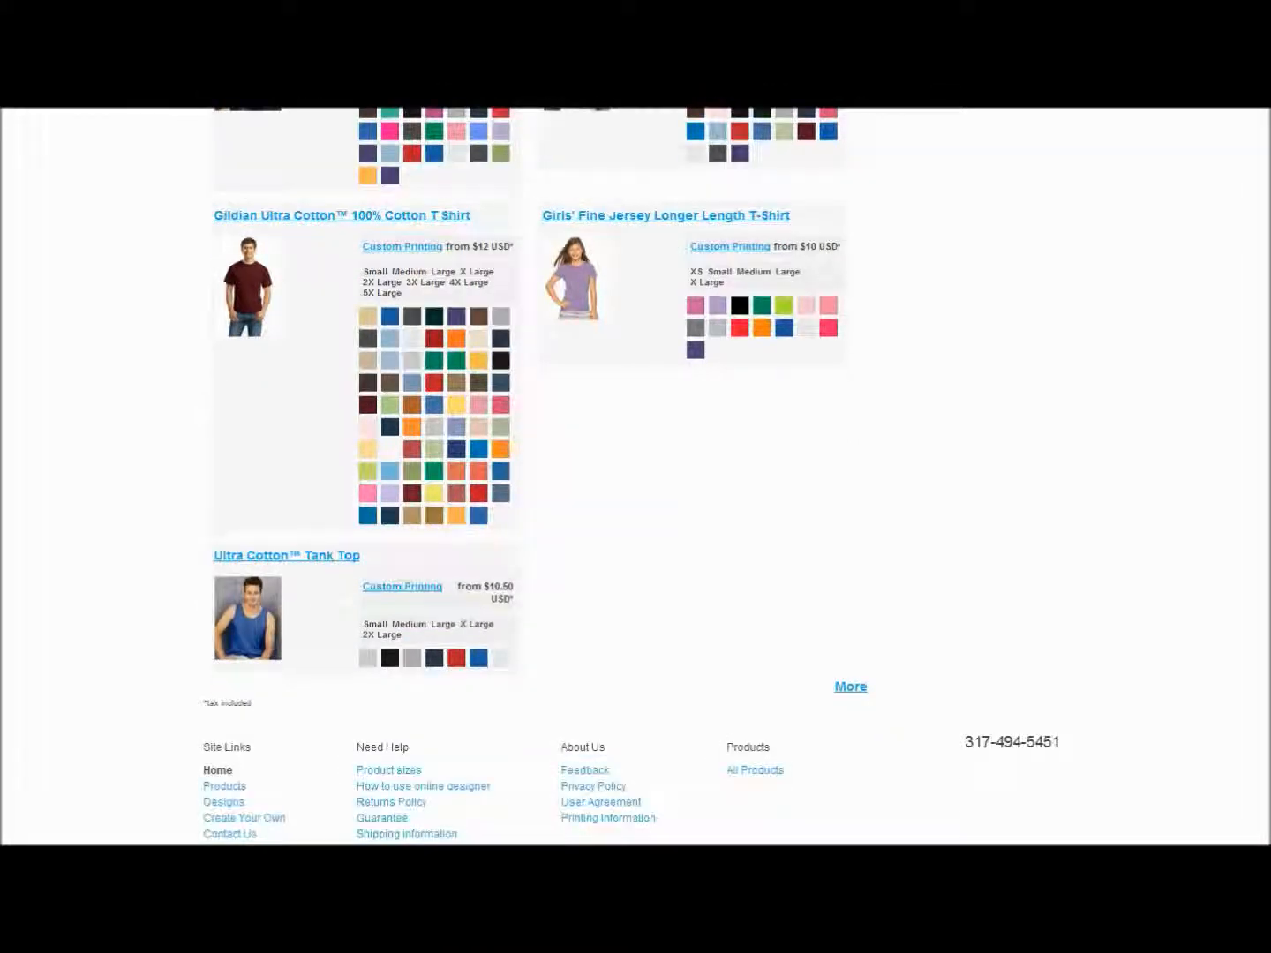
scroll(635, 477, down, 3)
scroll(635, 476, up, 3)
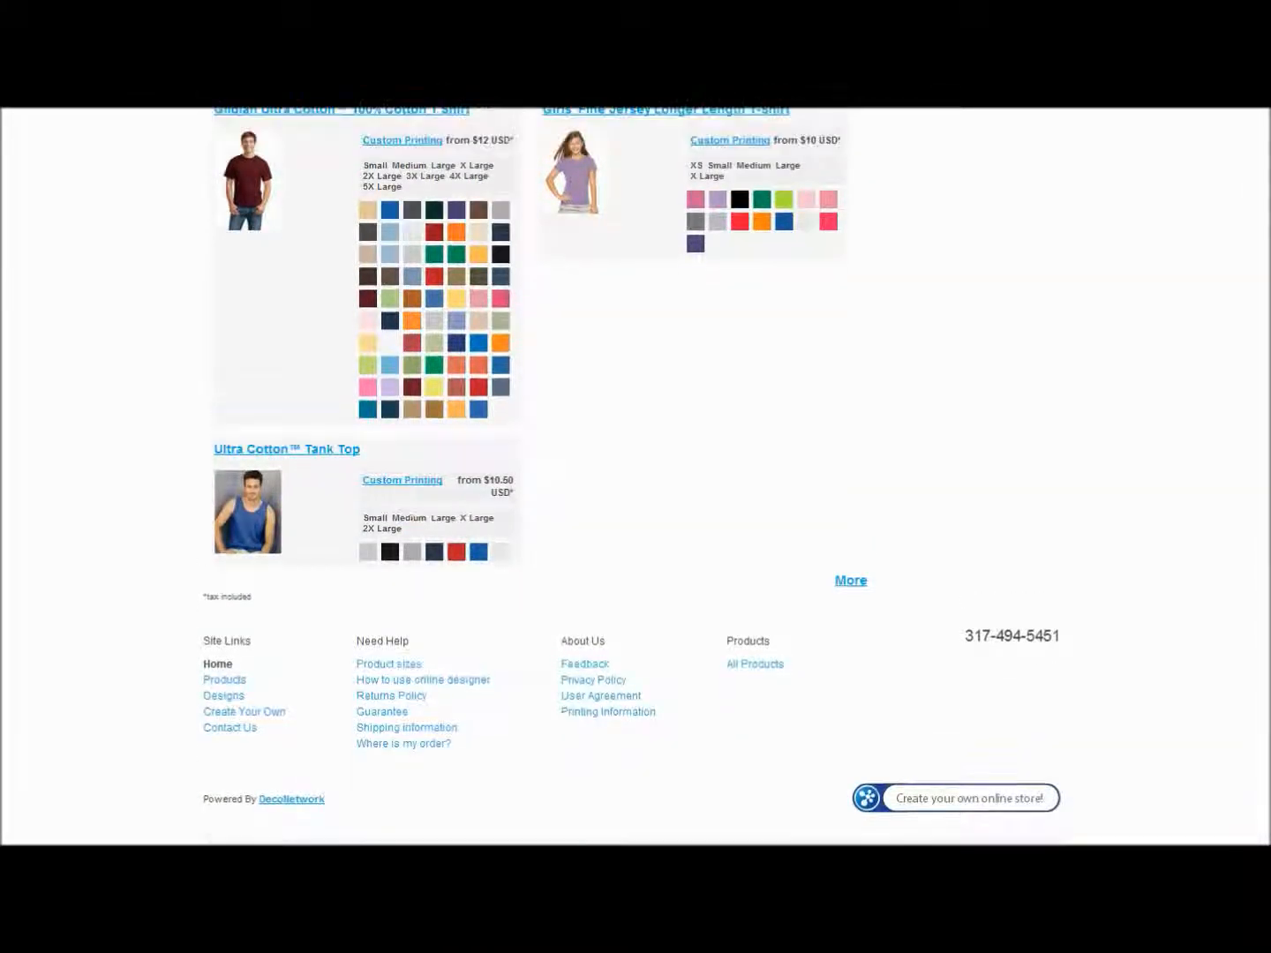
scroll(636, 477, up, 4)
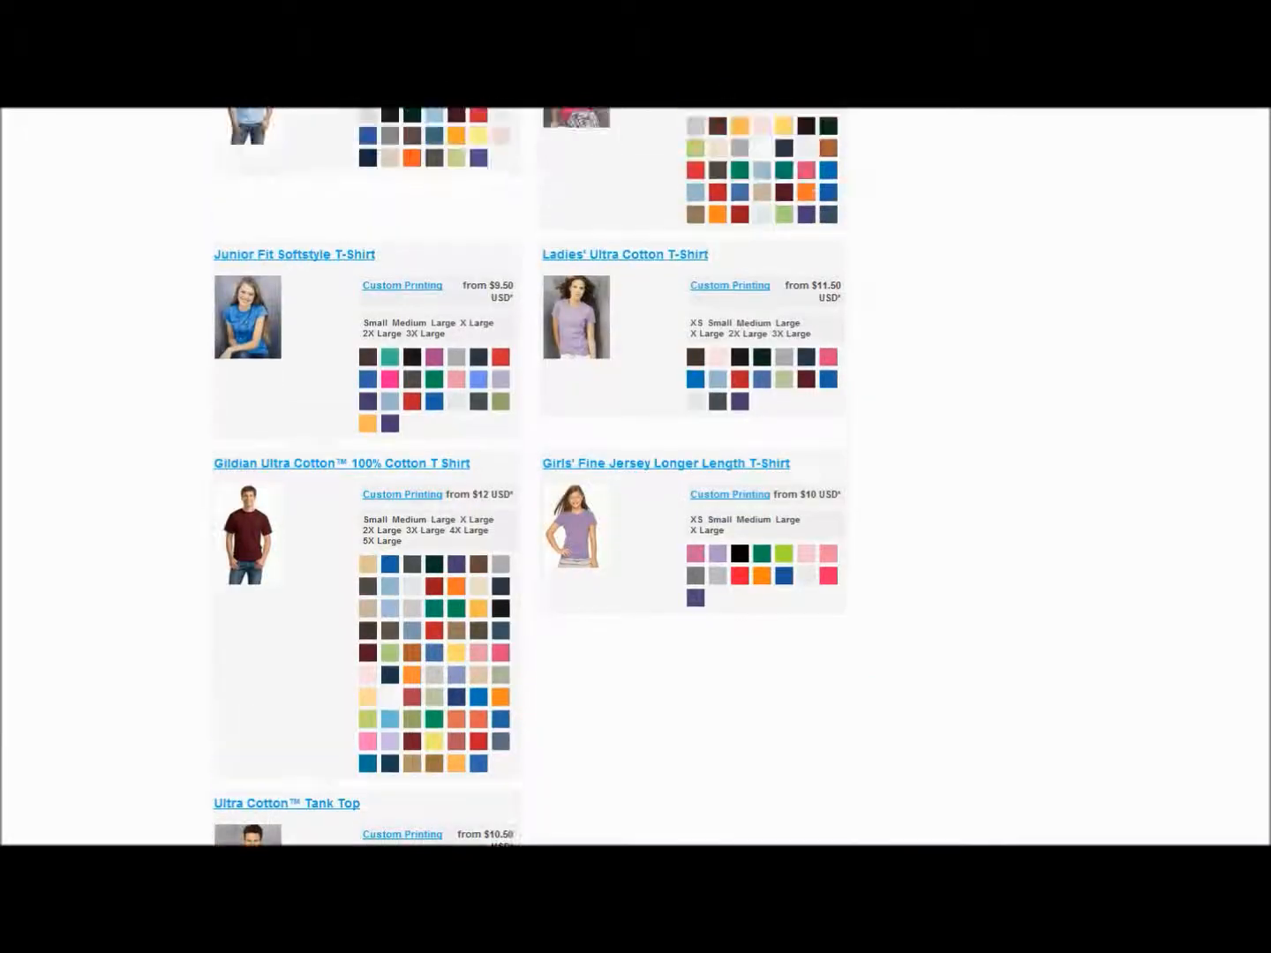
scroll(635, 477, up, 15)
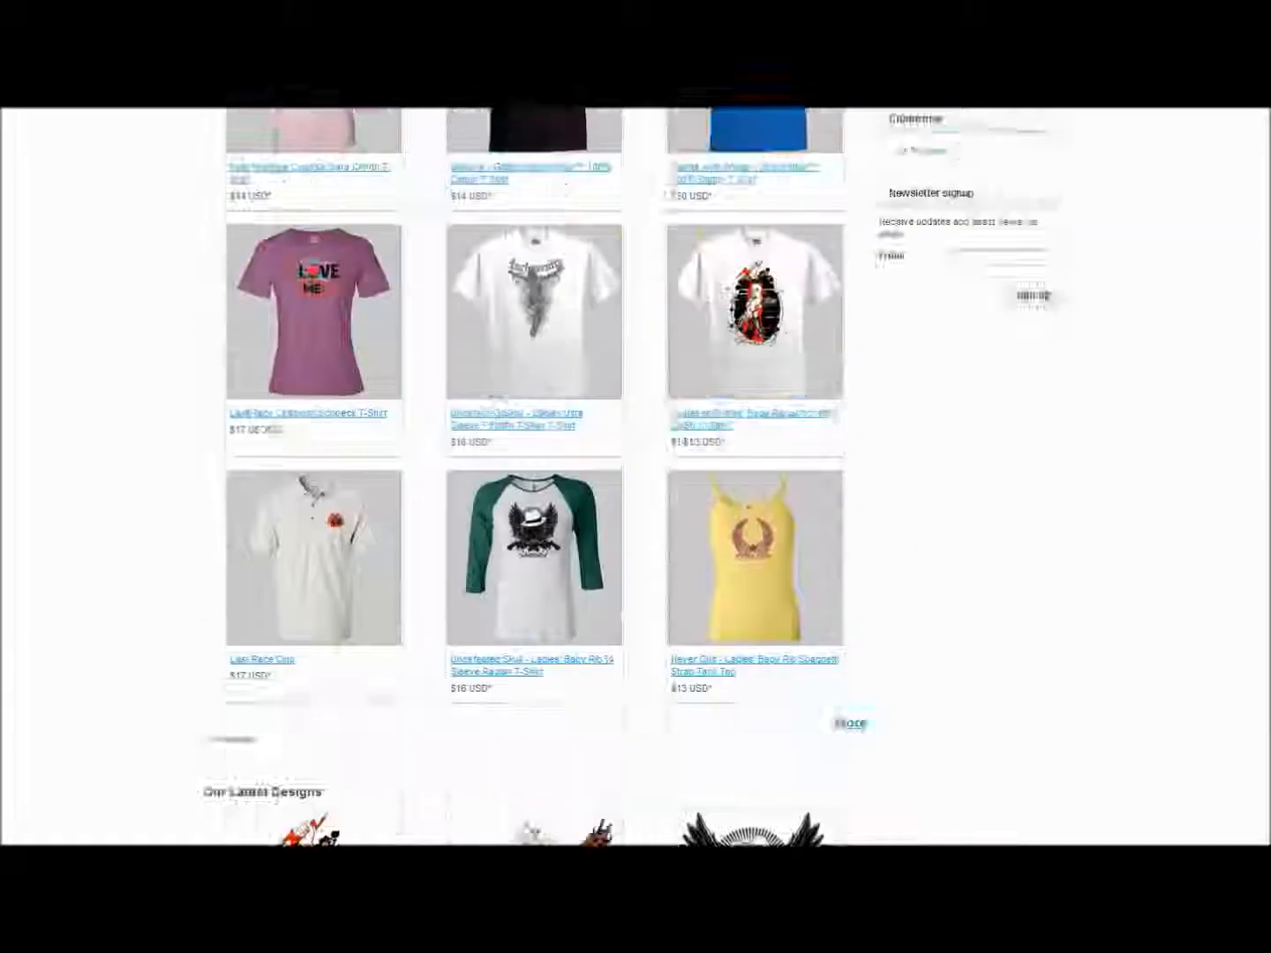